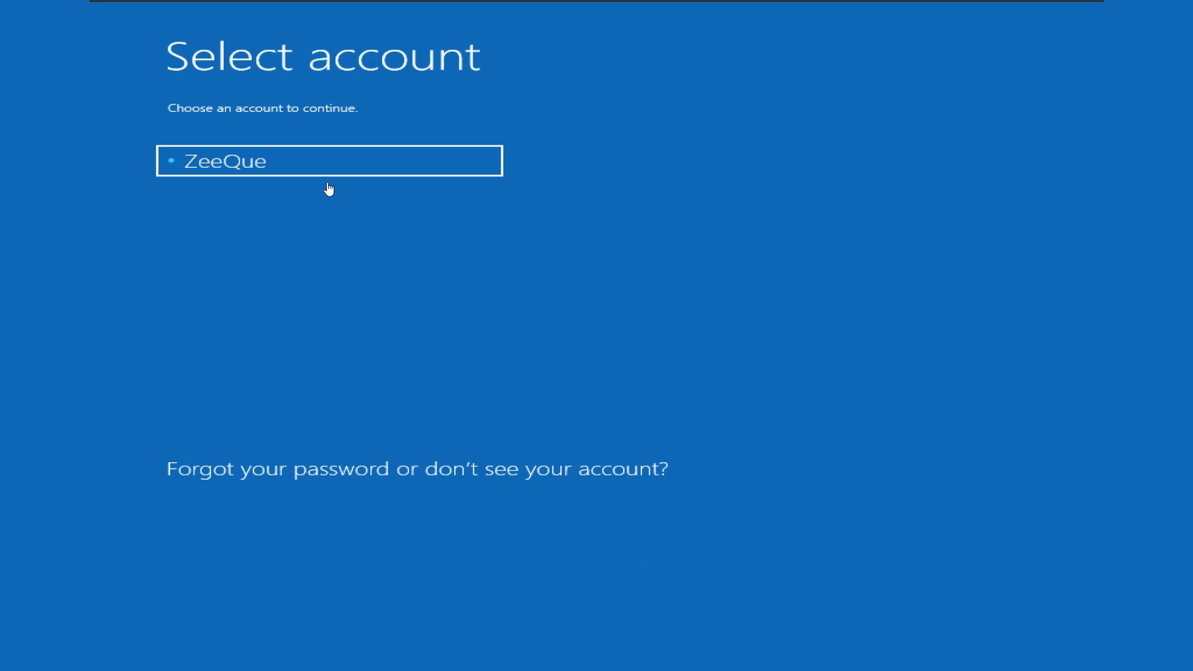
Select the account and enter its password to continue in Windows Recovery Environment
click(367, 168)
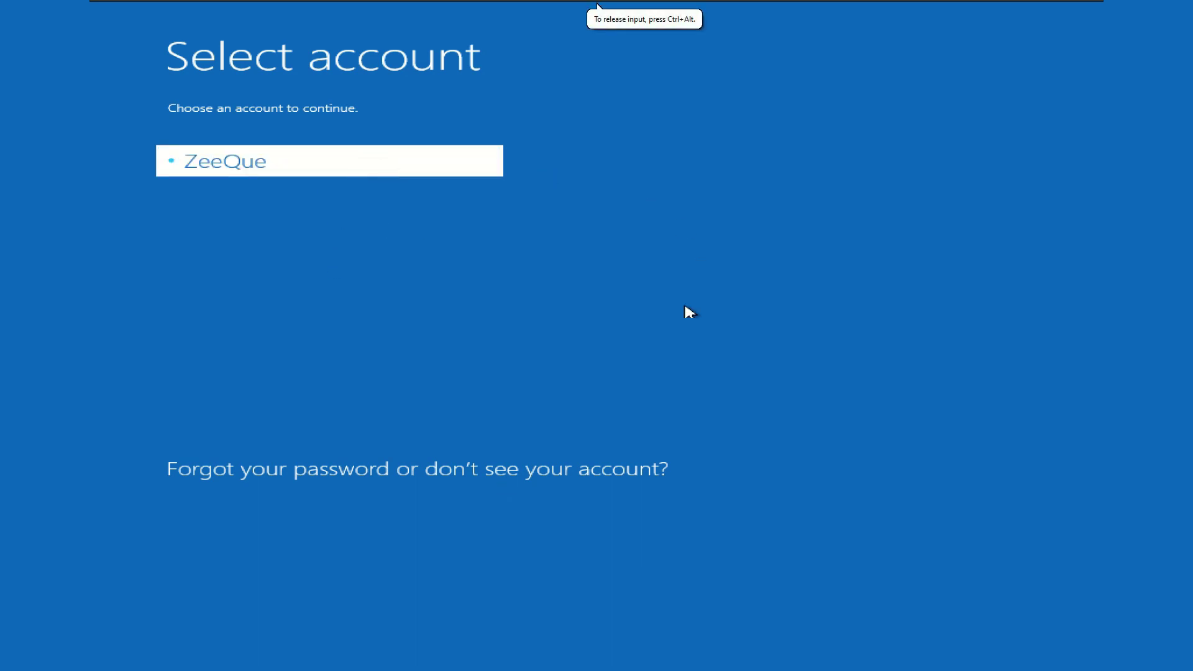
click(390, 186)
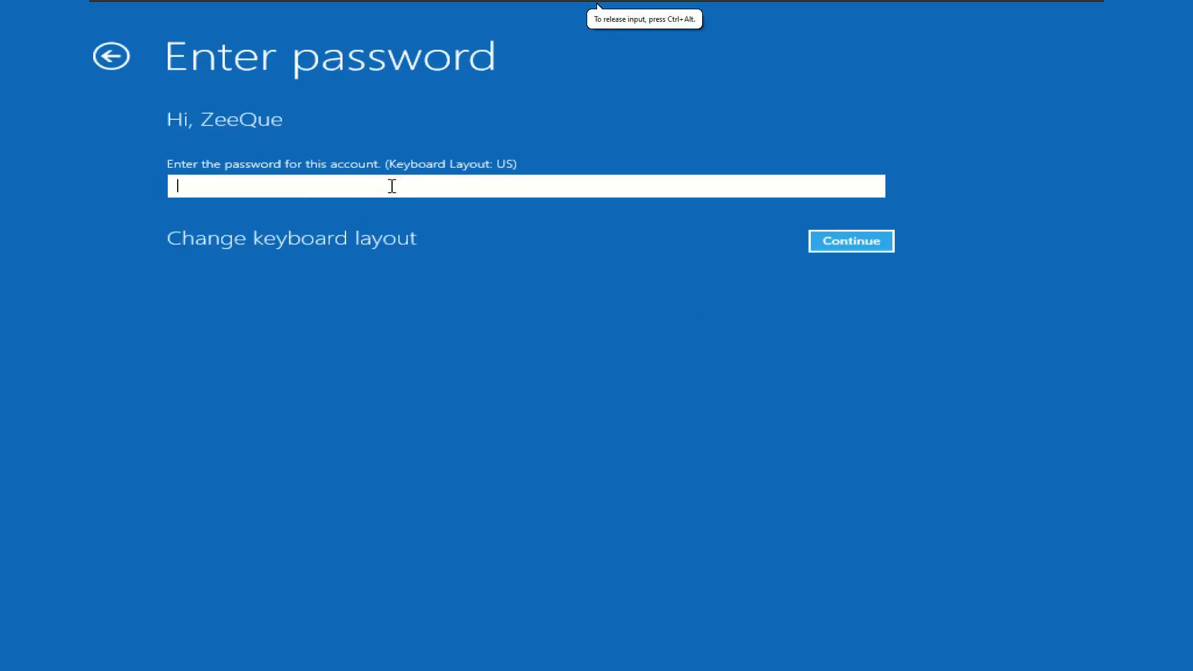
text(•••••••••••)
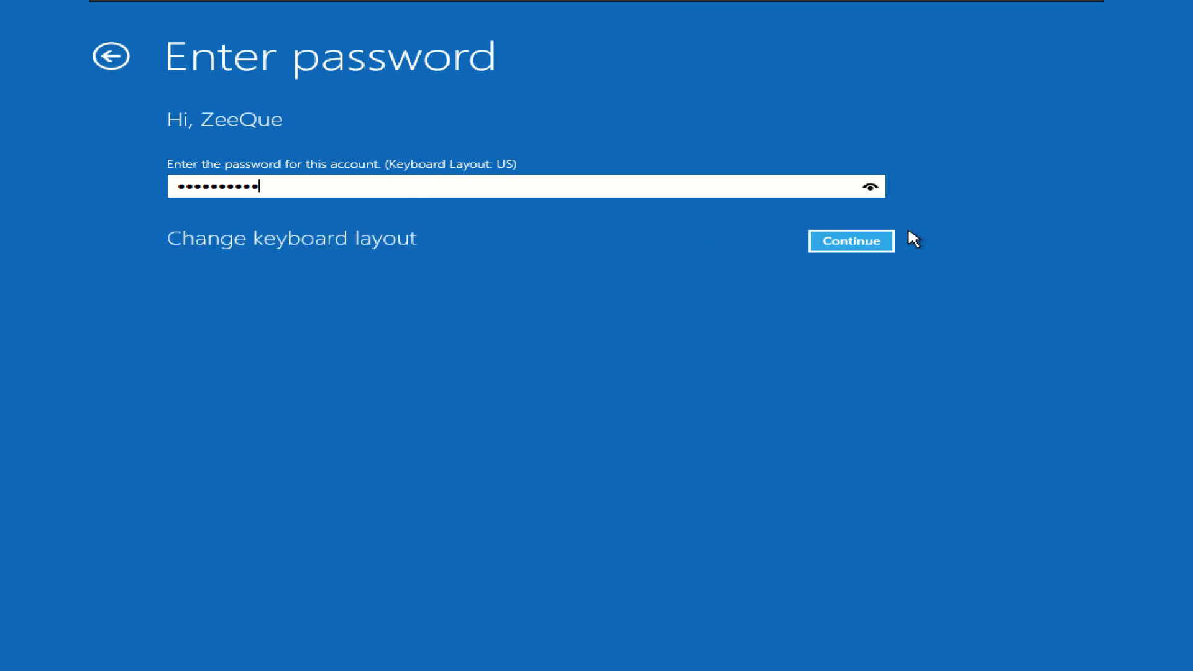
click(870, 242)
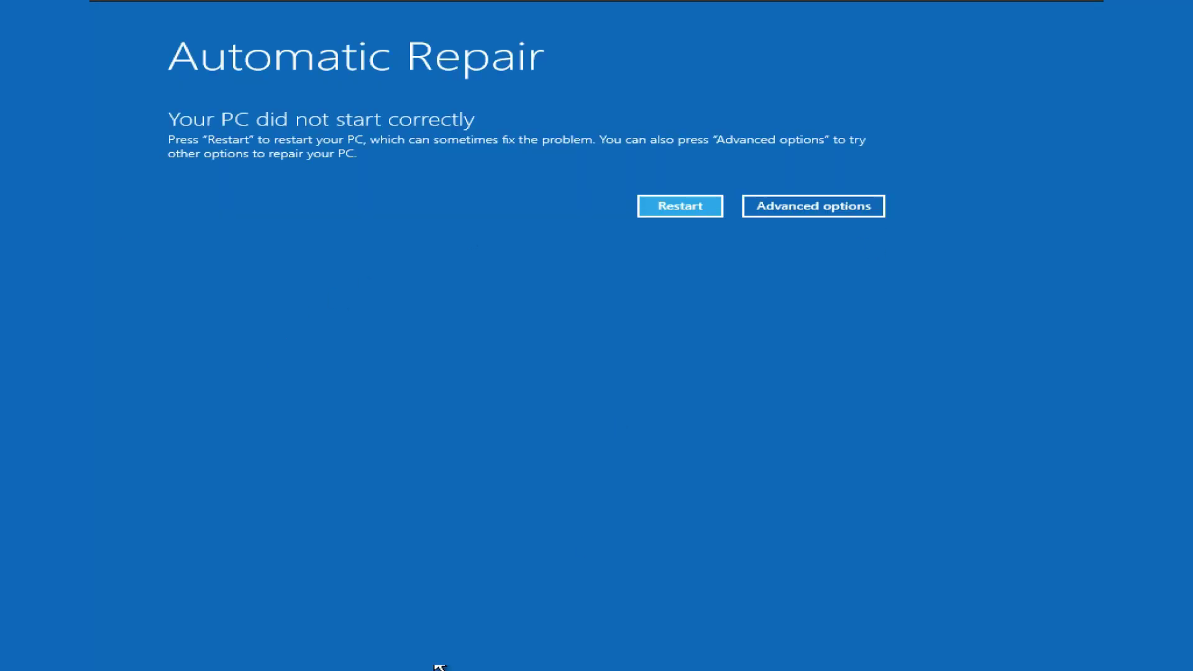
Go through Advanced options > Troubleshoot > Advanced options to Startup Settings
click(574, 6)
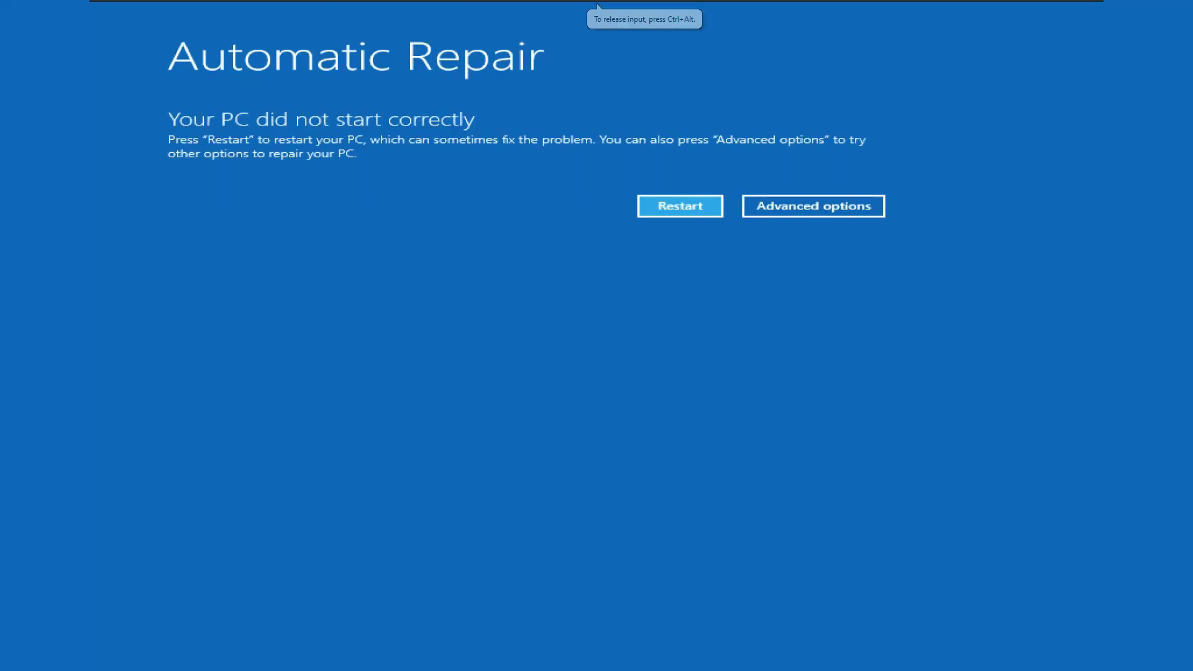
click(858, 213)
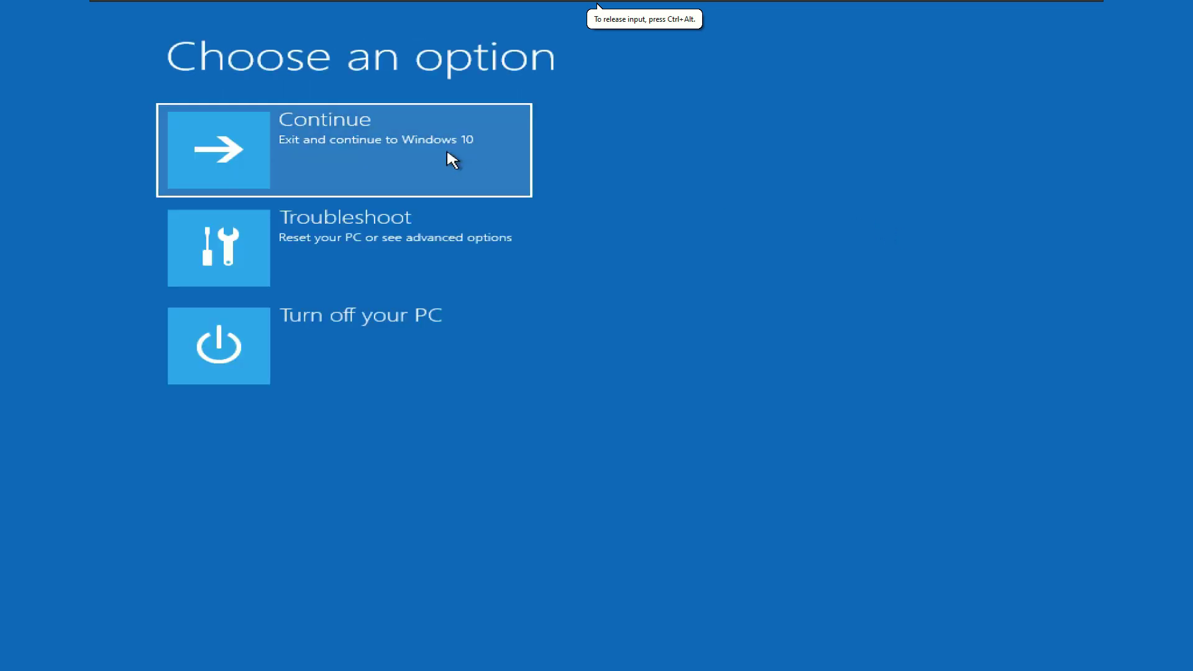
click(413, 247)
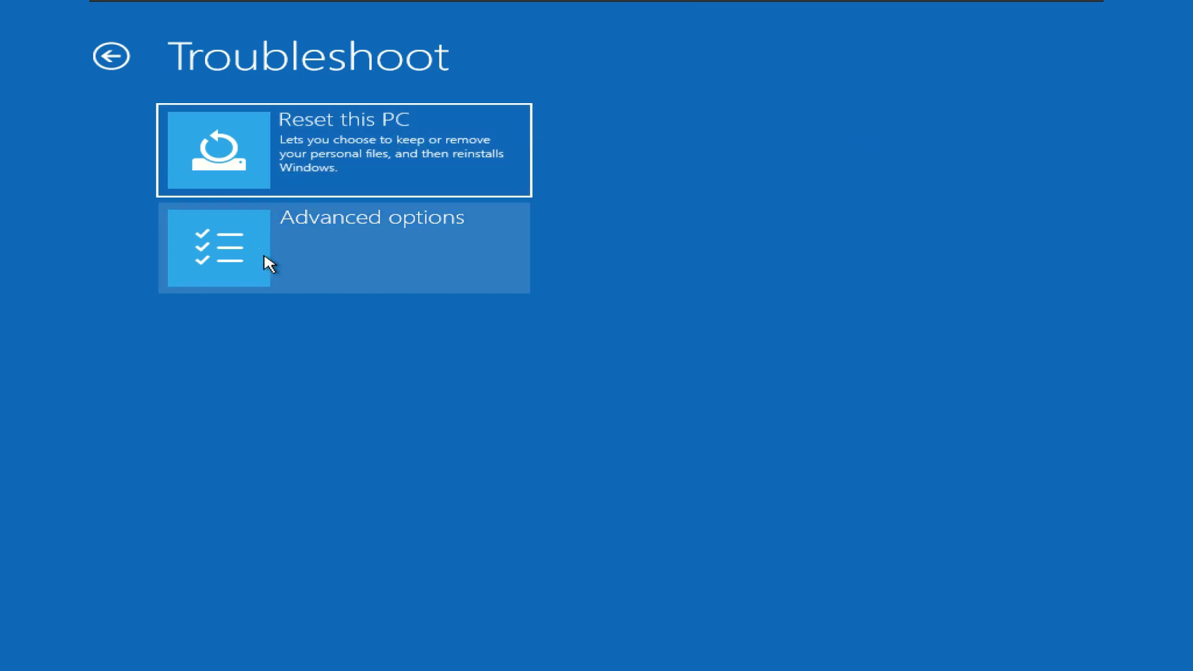
click(400, 258)
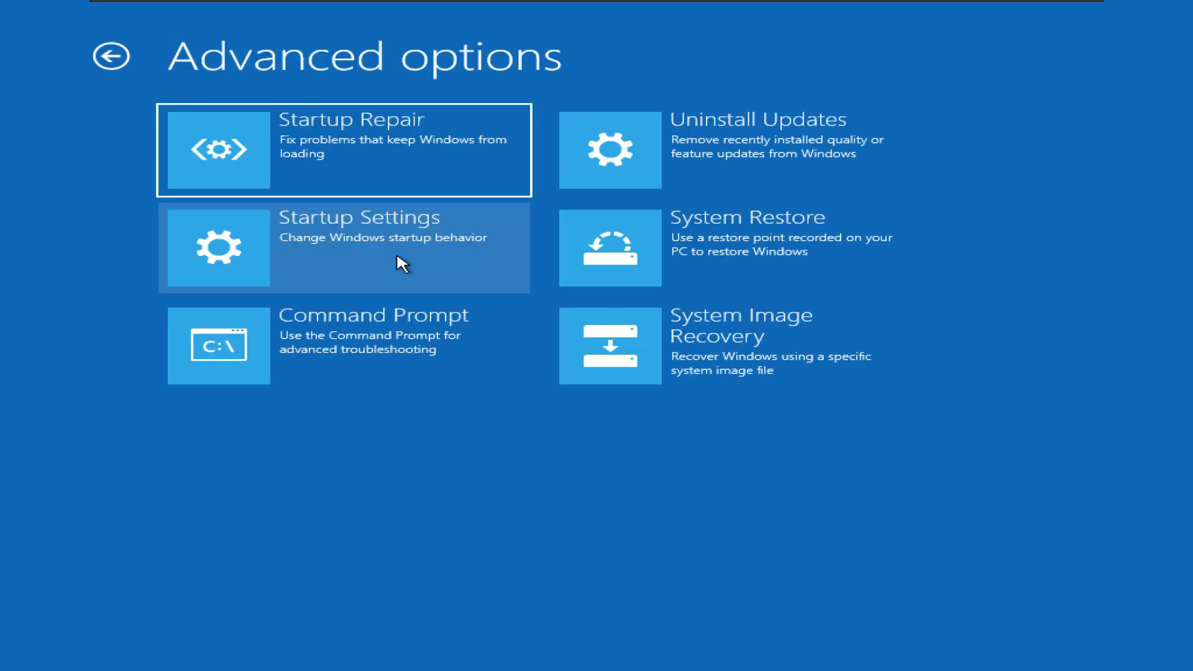
click(402, 264)
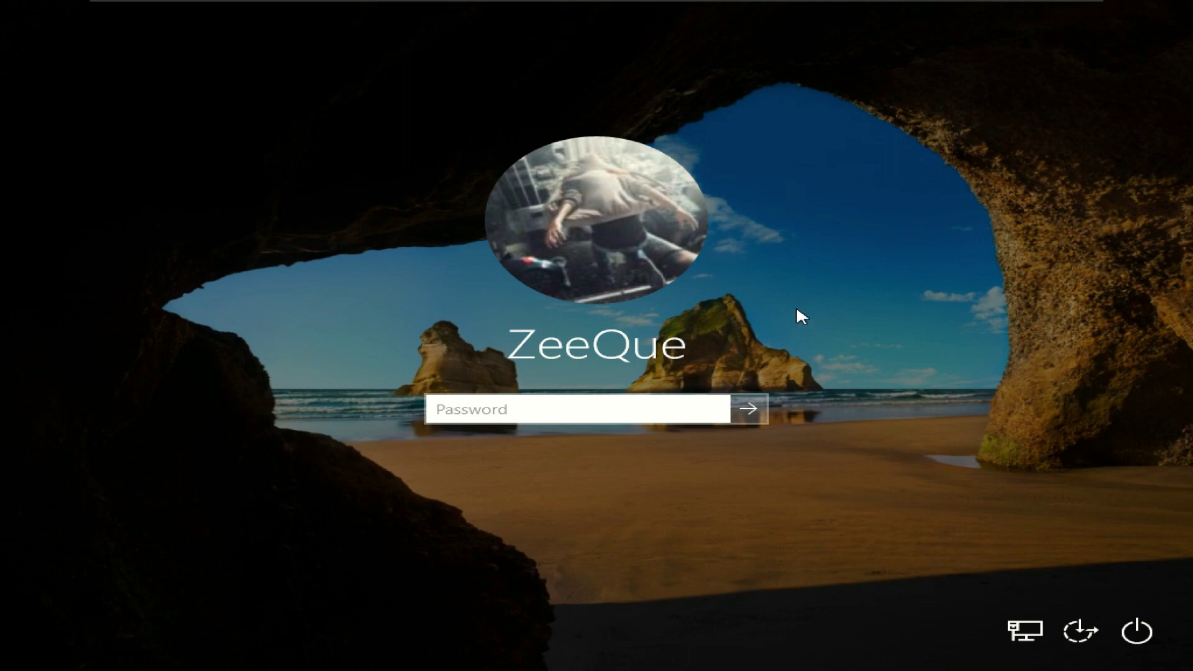
Sign in on the lock screen with the account password and open Start
text(•••••••••••)
key(Return)
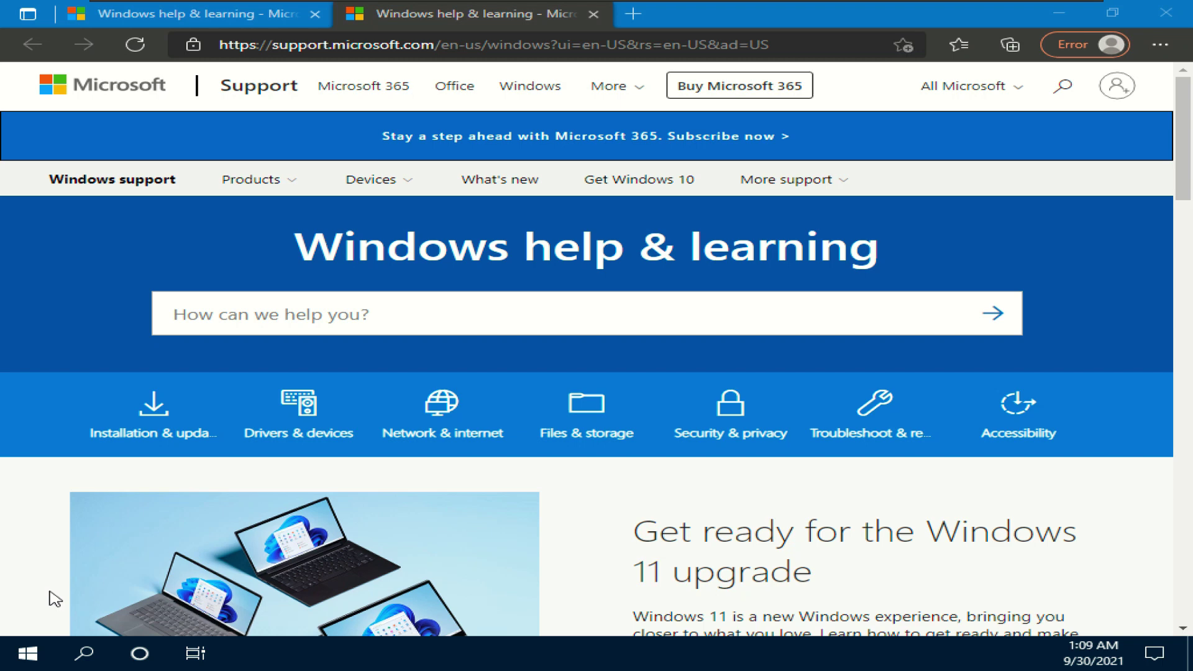
click(28, 655)
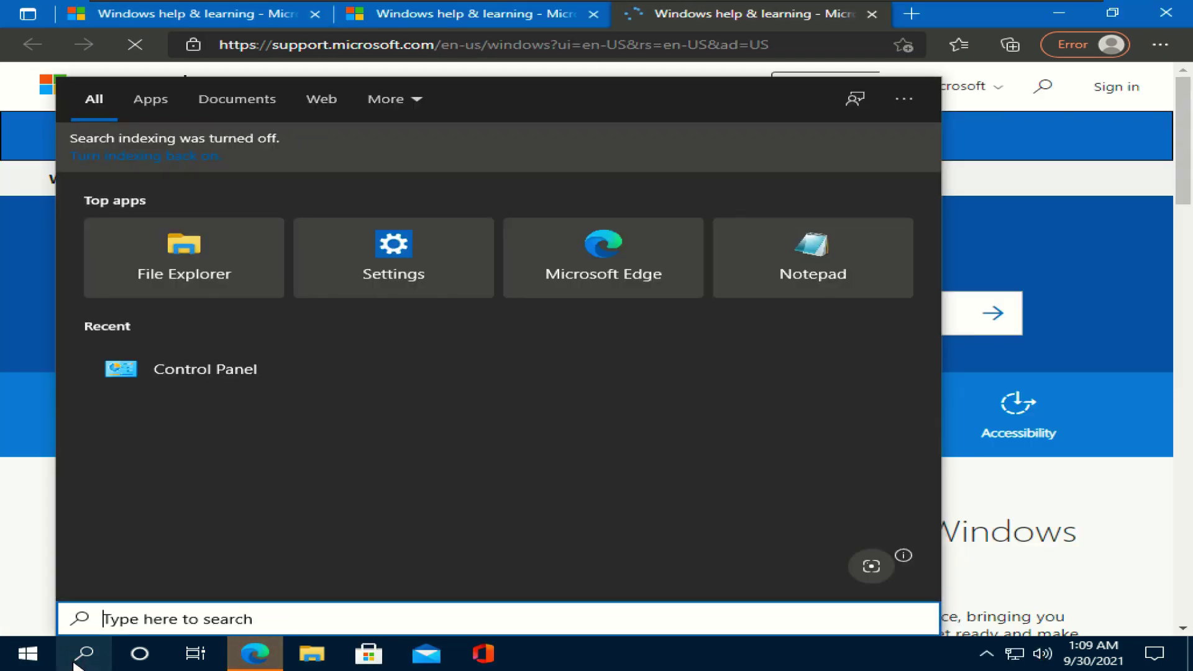
Search for Control Panel, set View by to Category, and go to Uninstall a program
text(contr)
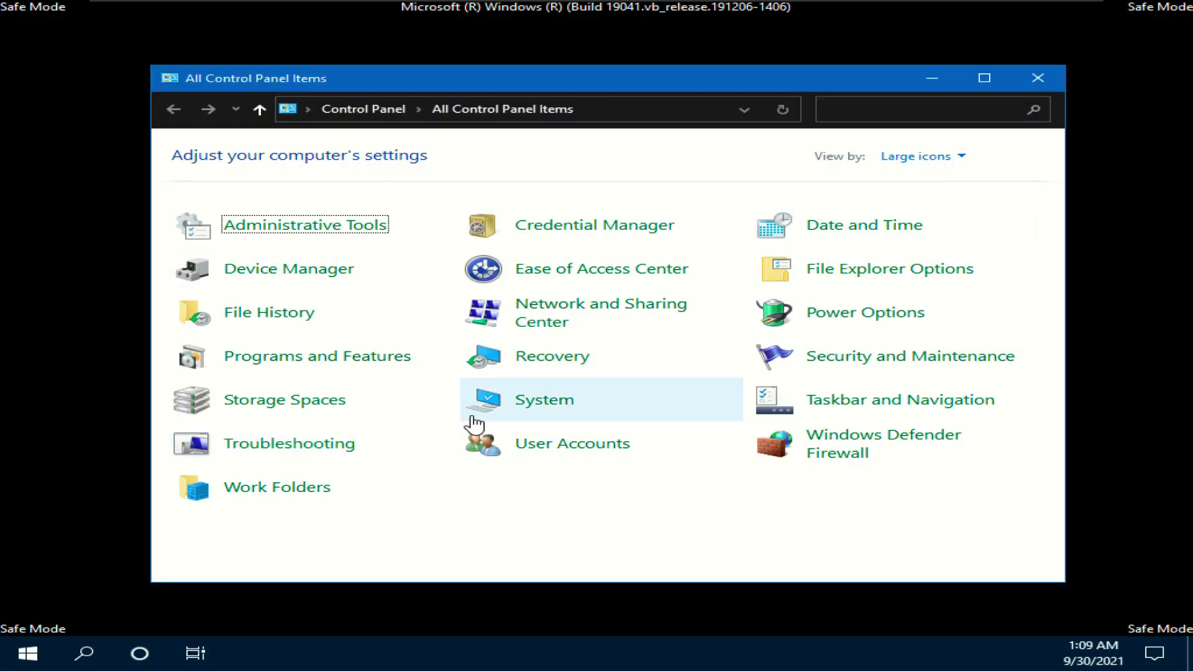
click(932, 156)
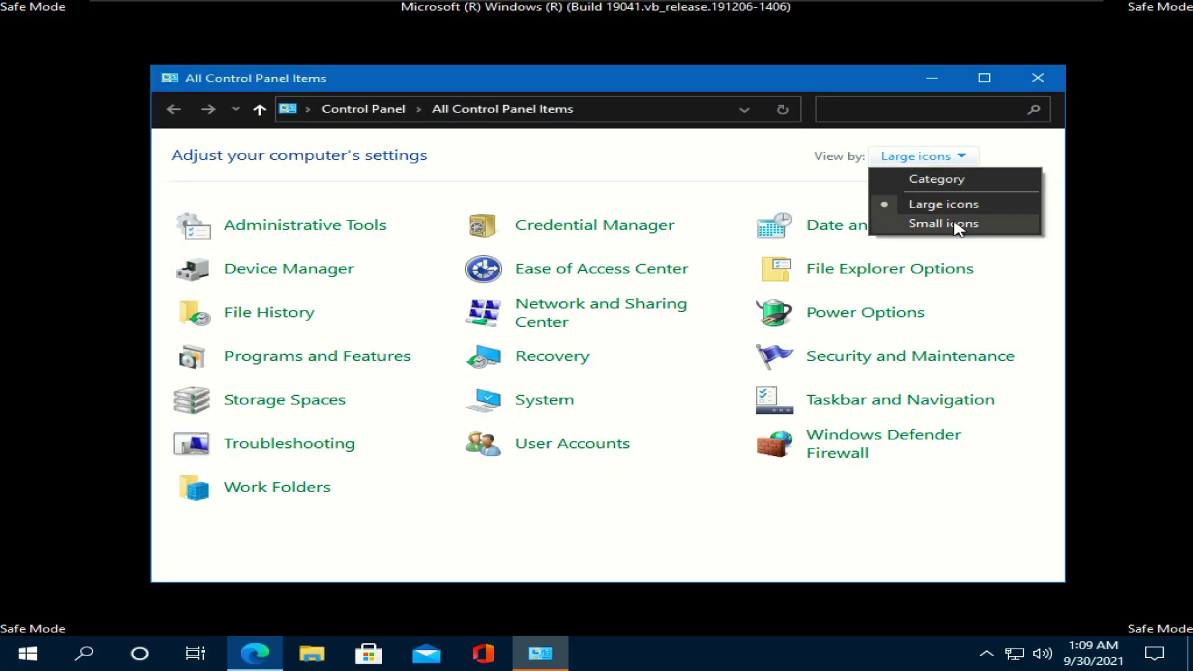
click(957, 179)
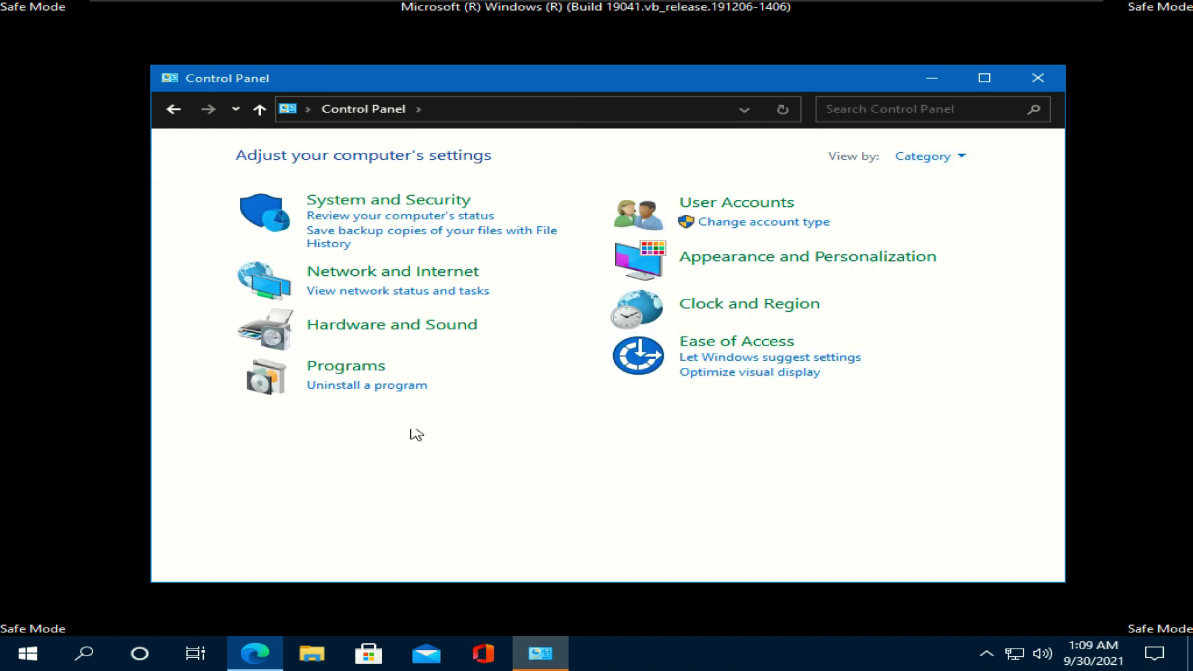
click(366, 388)
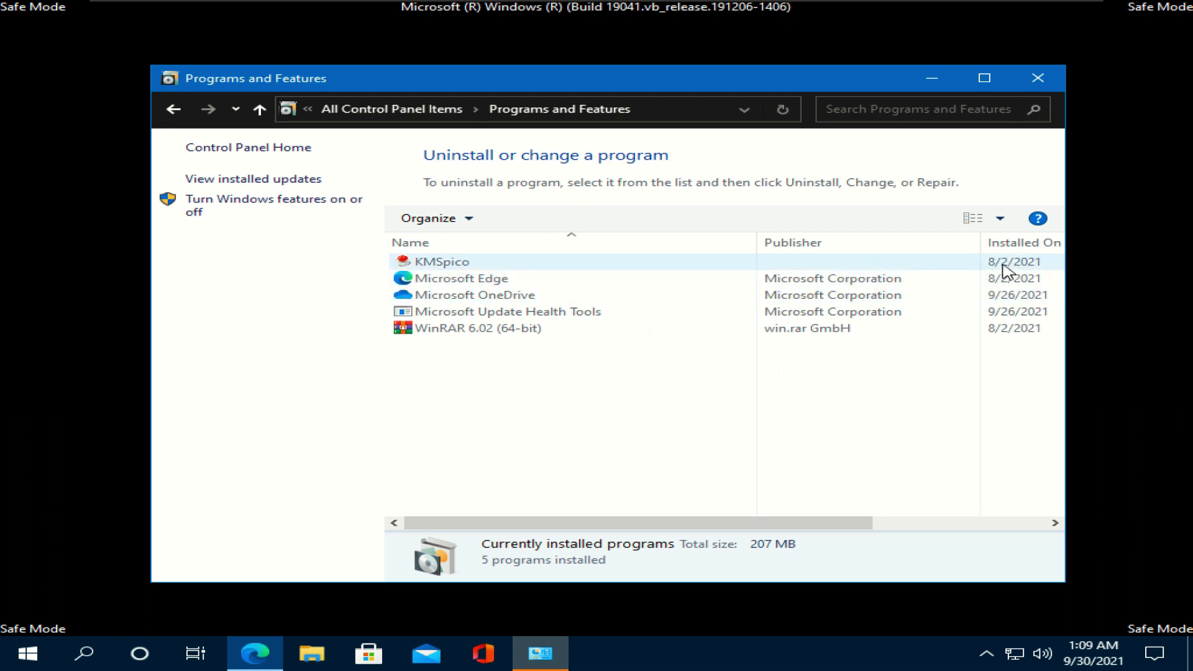
Uninstall KMSpico from Programs and Features, confirming removal of all its components
double_click(455, 264)
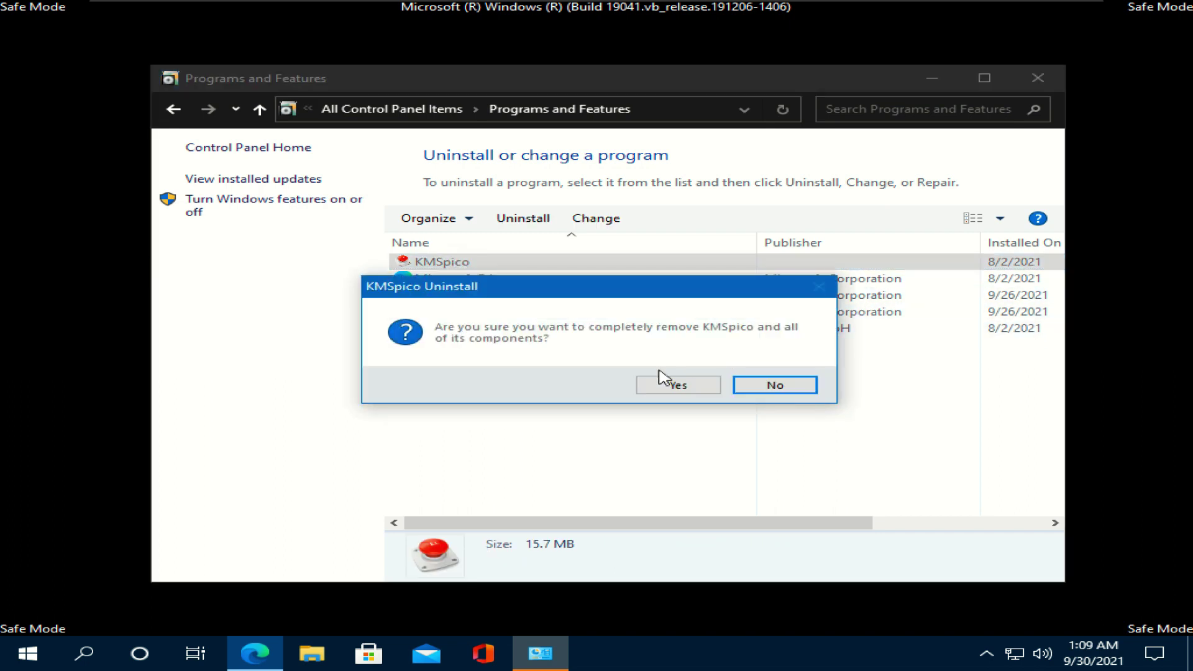
click(665, 386)
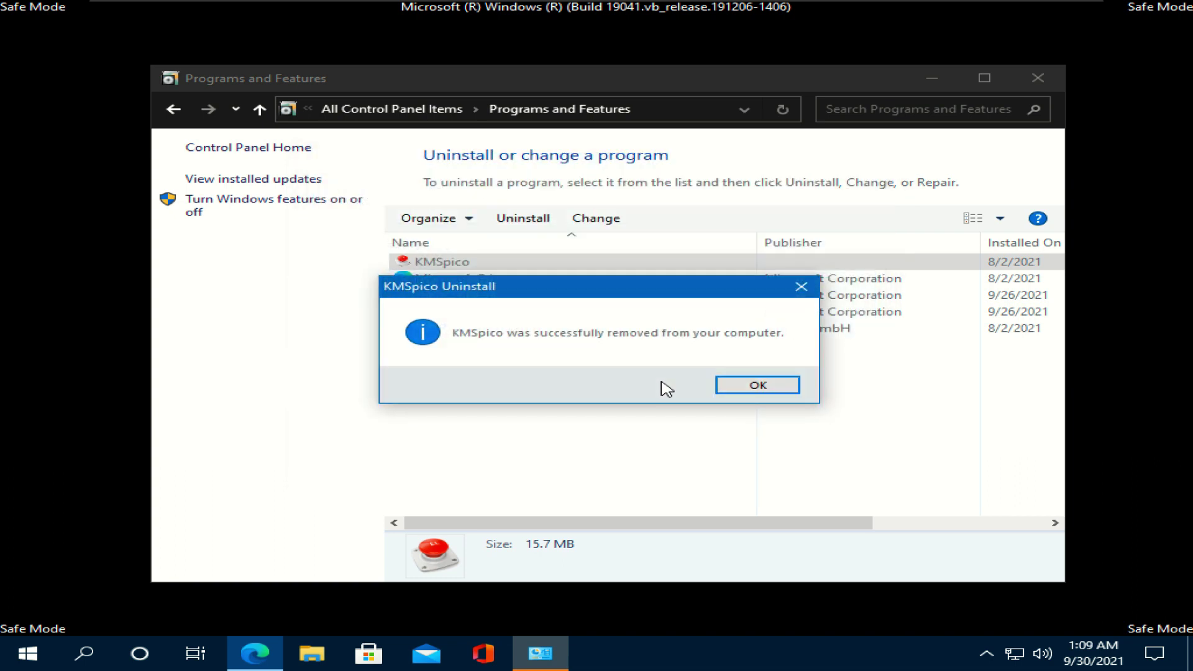
click(756, 384)
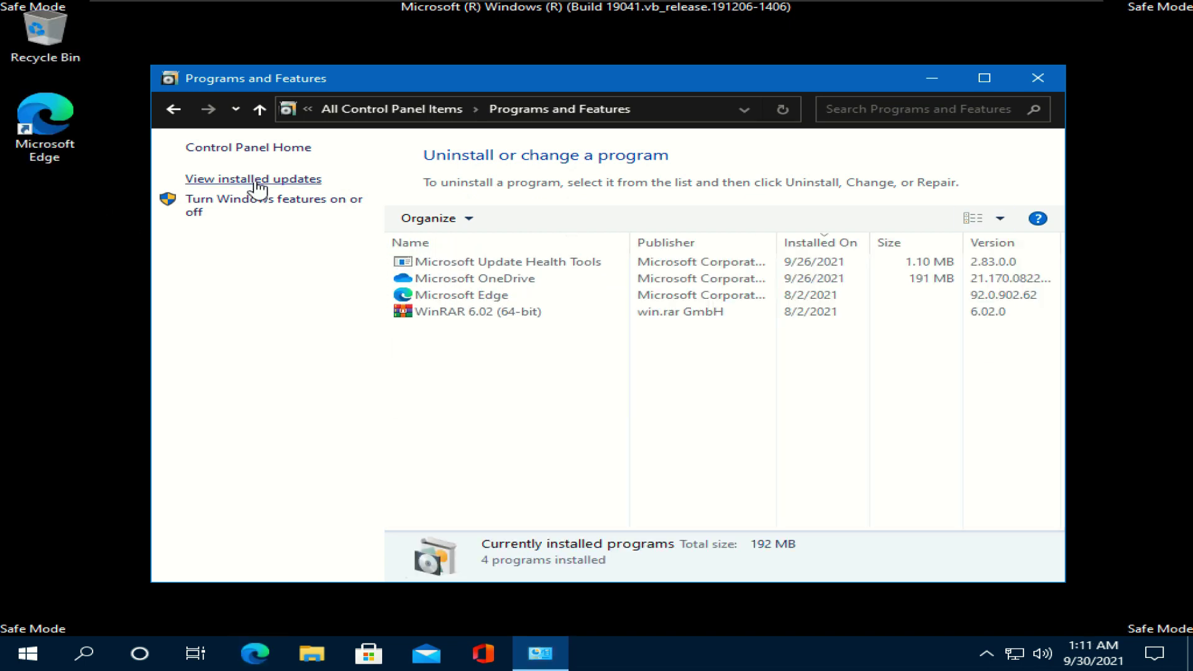
Show the installed updates list sorted by Installed On date
click(223, 180)
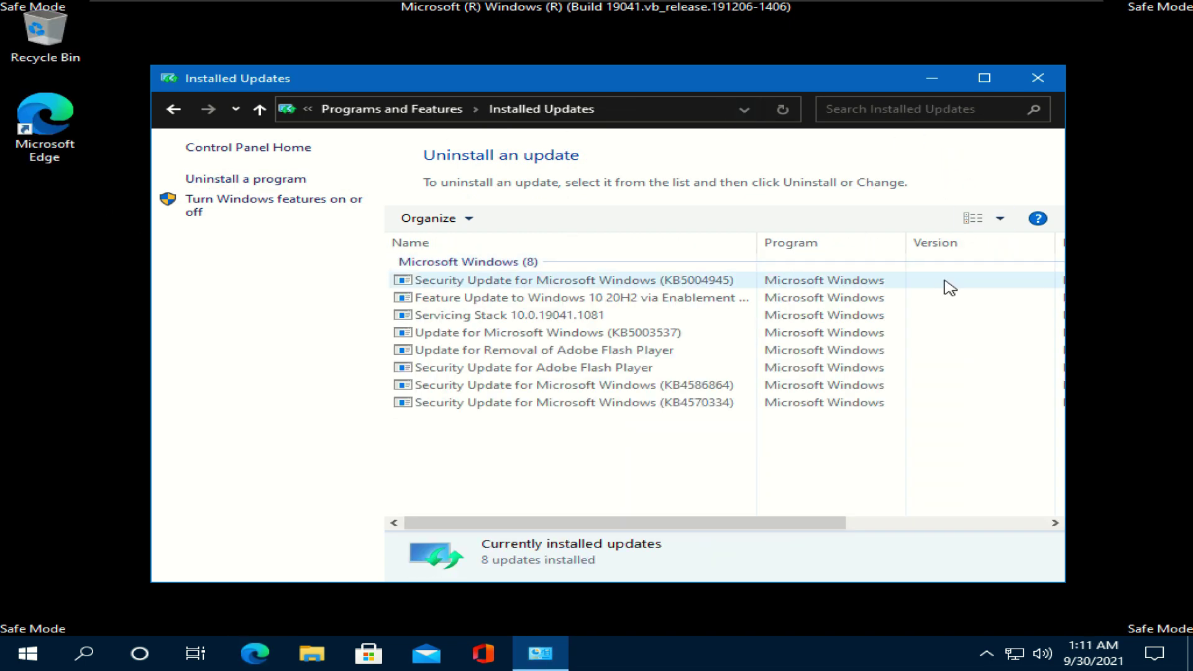
scroll(858, 332, right, 5)
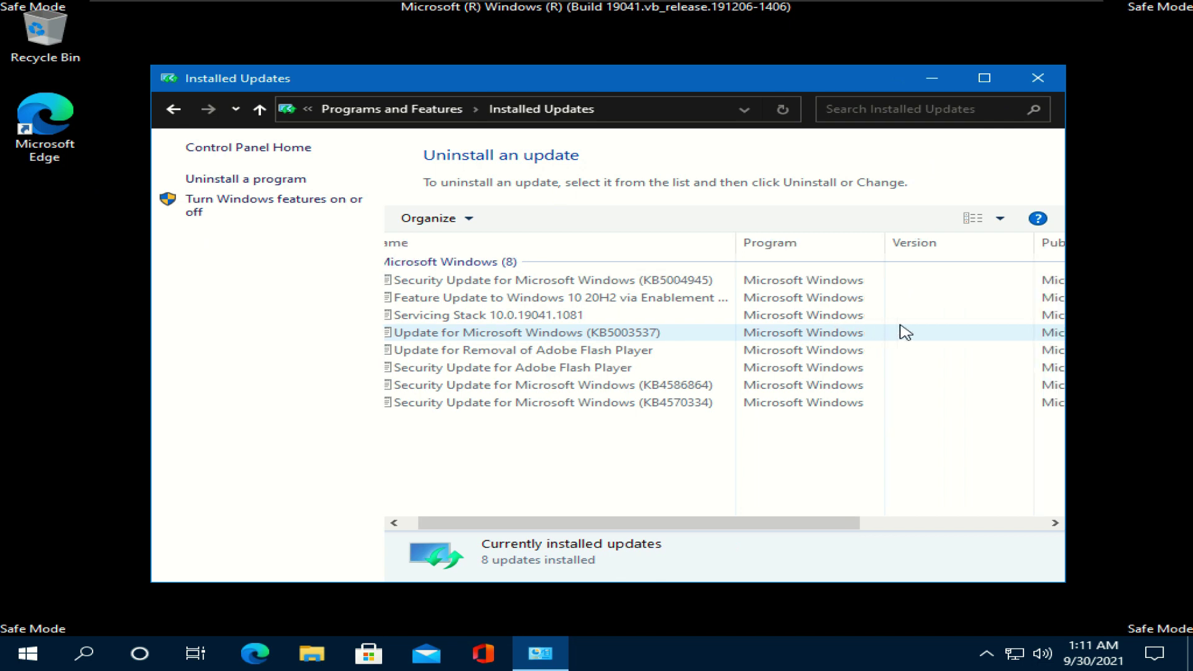
scroll(942, 332, right, 4)
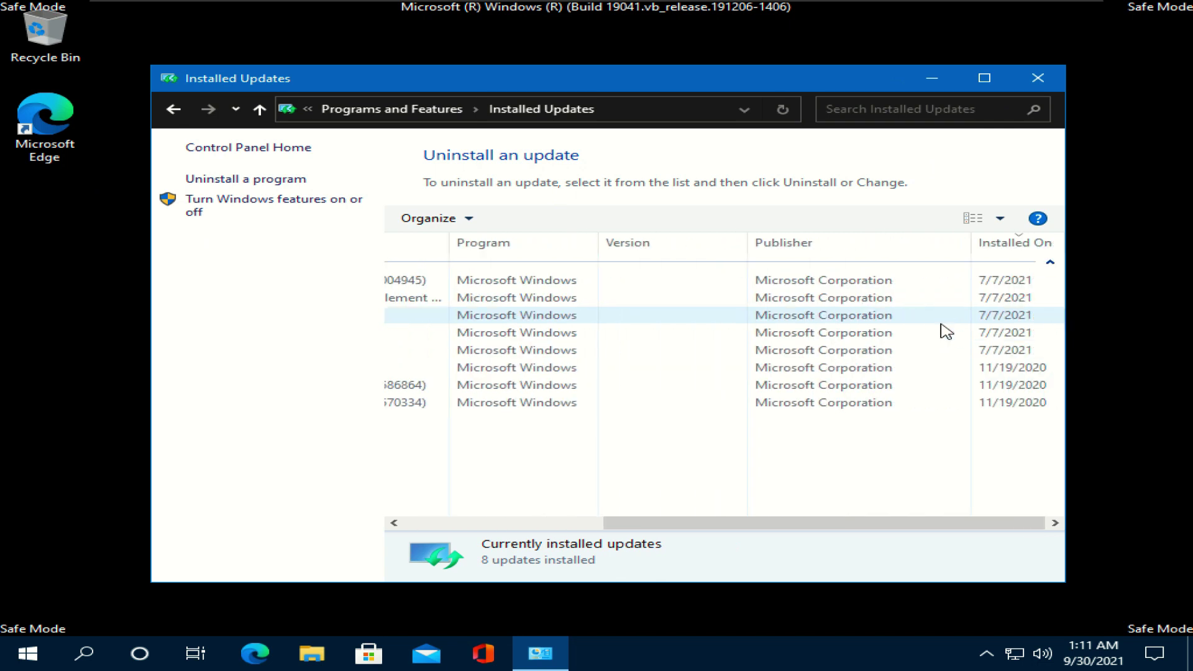
click(1003, 253)
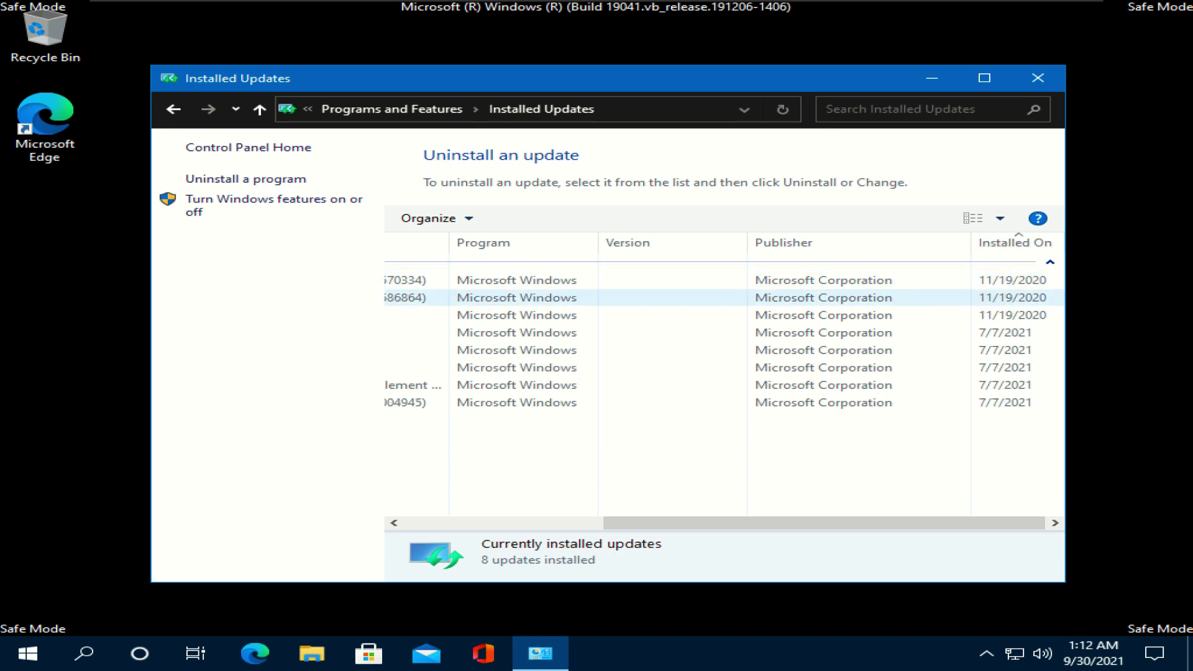
scroll(578, 424, left, 2)
scroll(658, 466, left, 4)
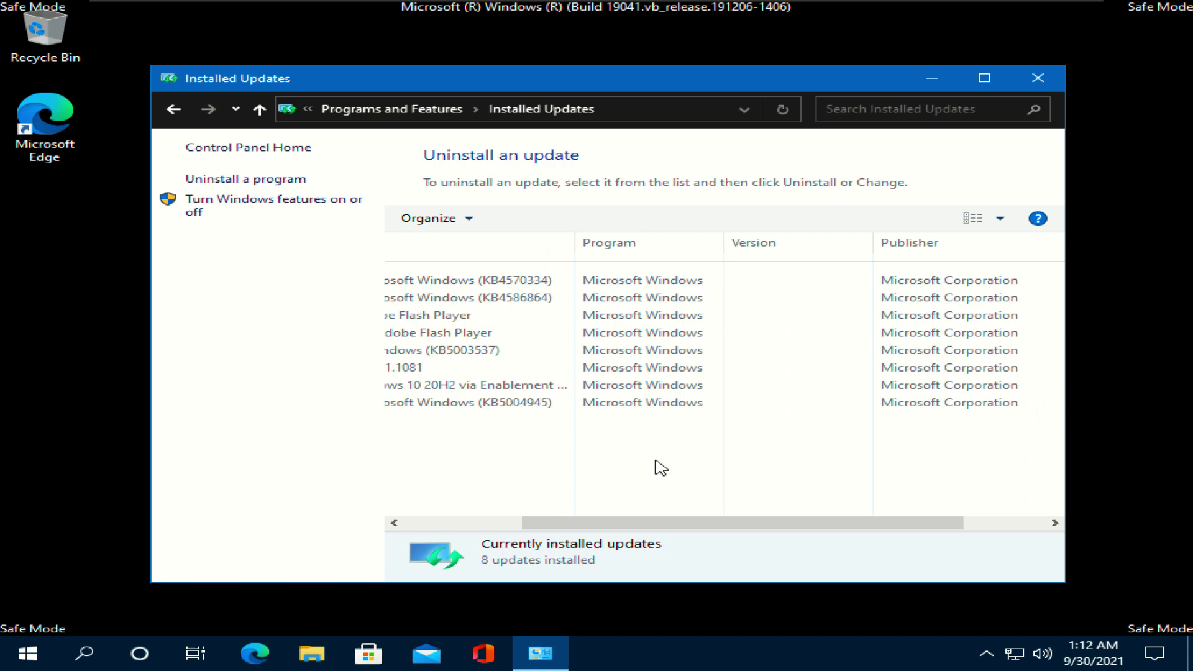
scroll(687, 504, right, 6)
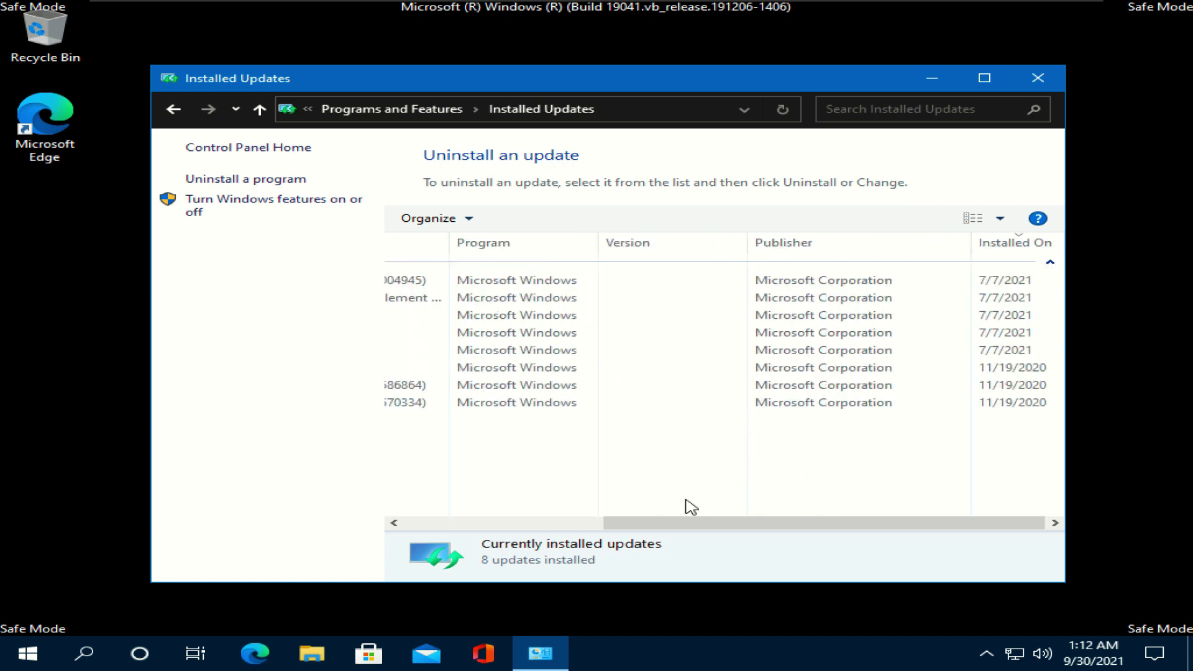
scroll(660, 511, left, 6)
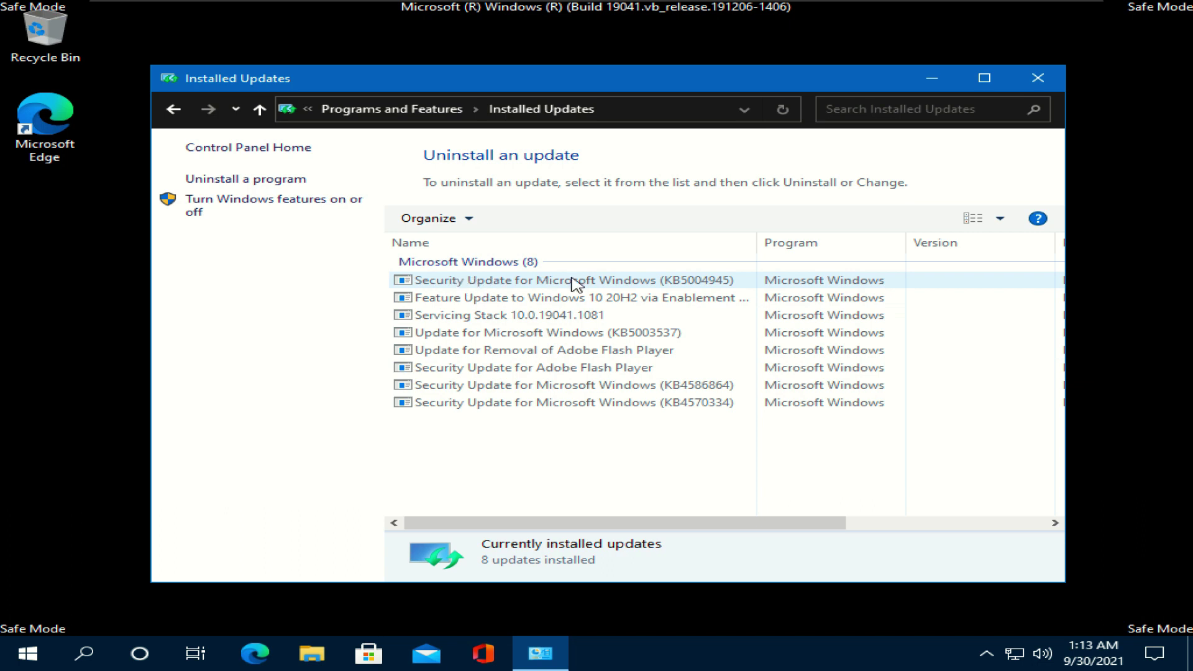
Uninstall Security Update KB5004945 and confirm the removal
click(808, 284)
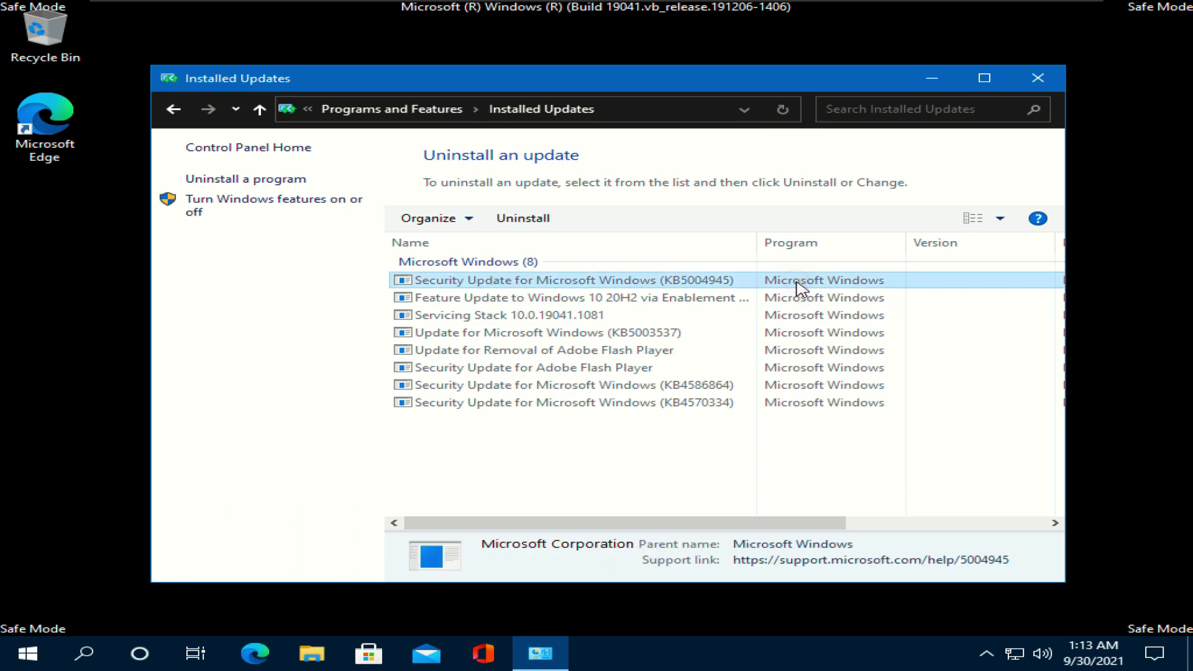
double_click(722, 284)
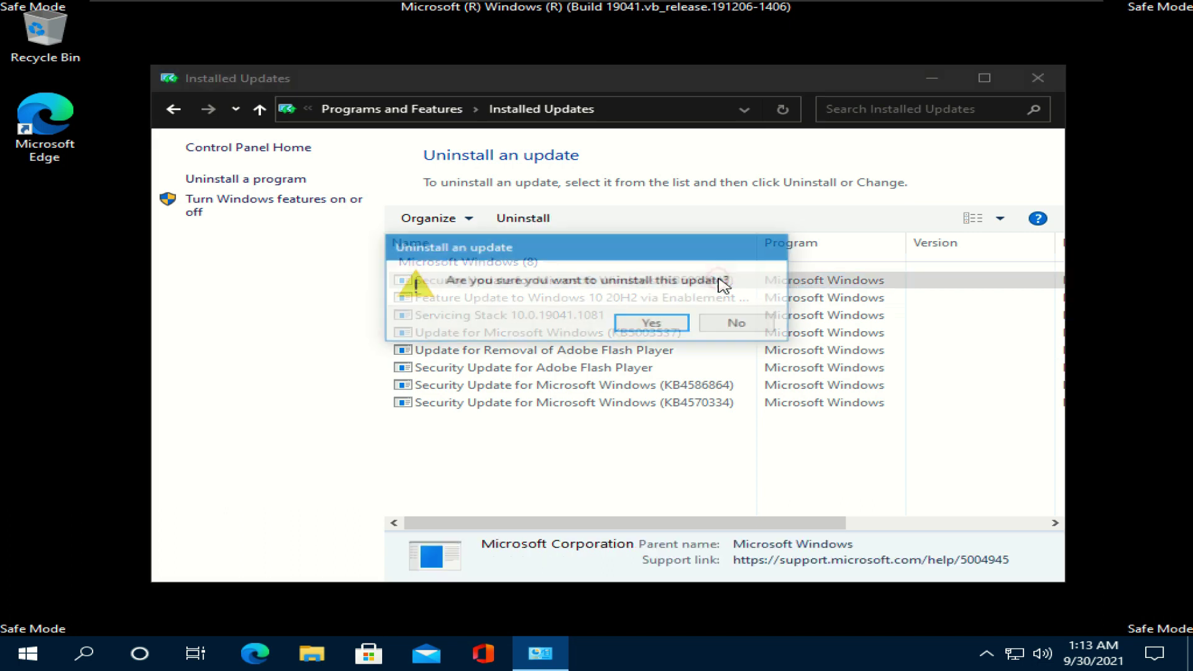
click(652, 324)
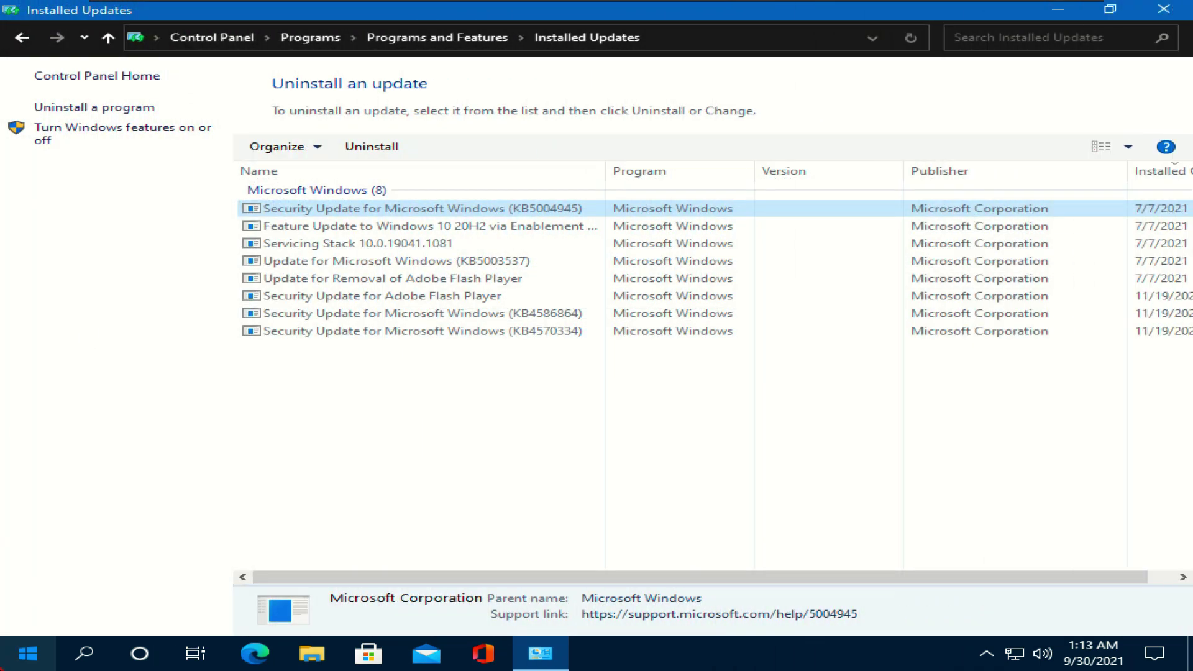
click(9, 664)
right_click(7, 668)
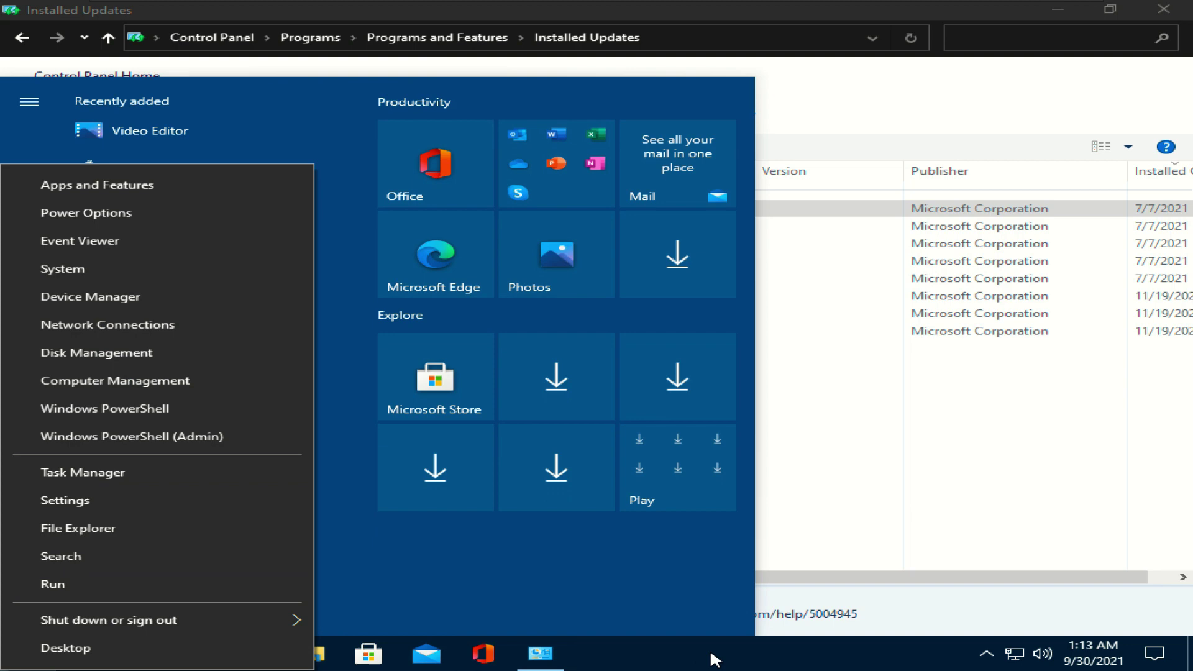
key(Escape)
click(29, 666)
right_click(14, 661)
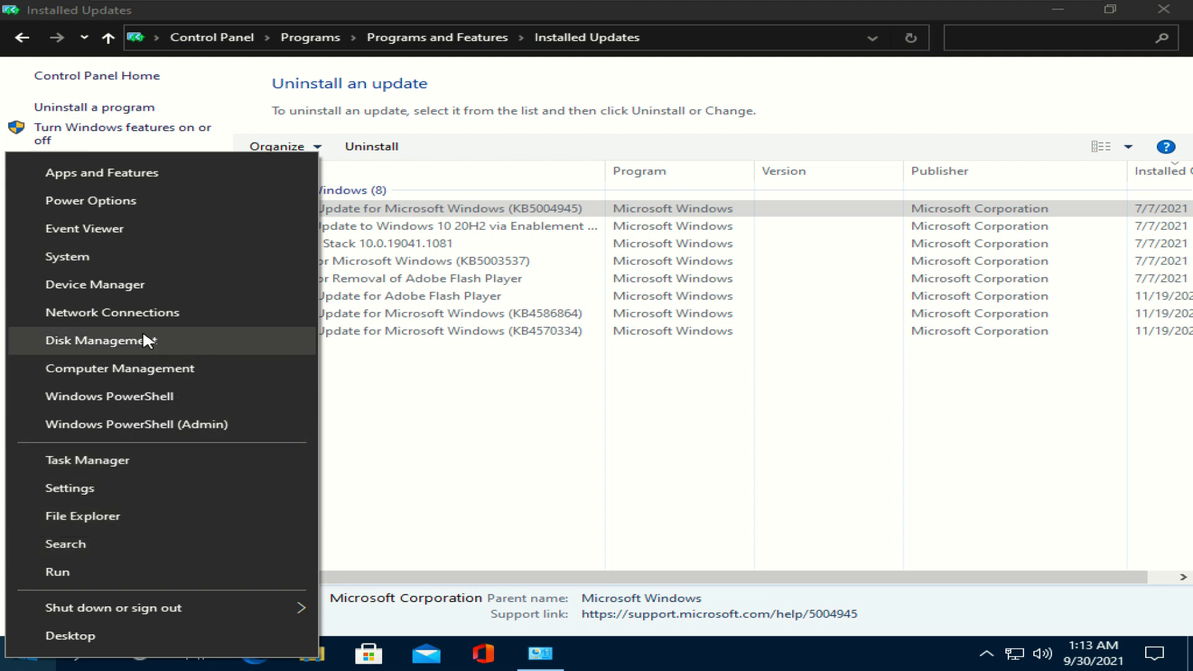
click(162, 285)
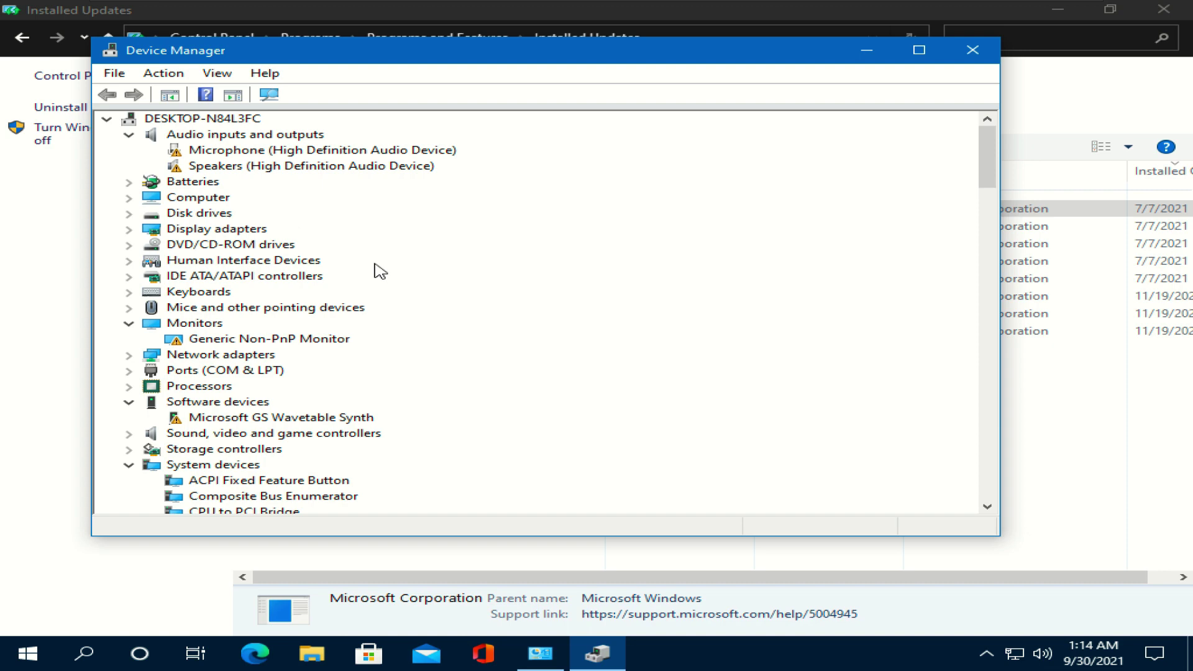
scroll(311, 264, down, 2)
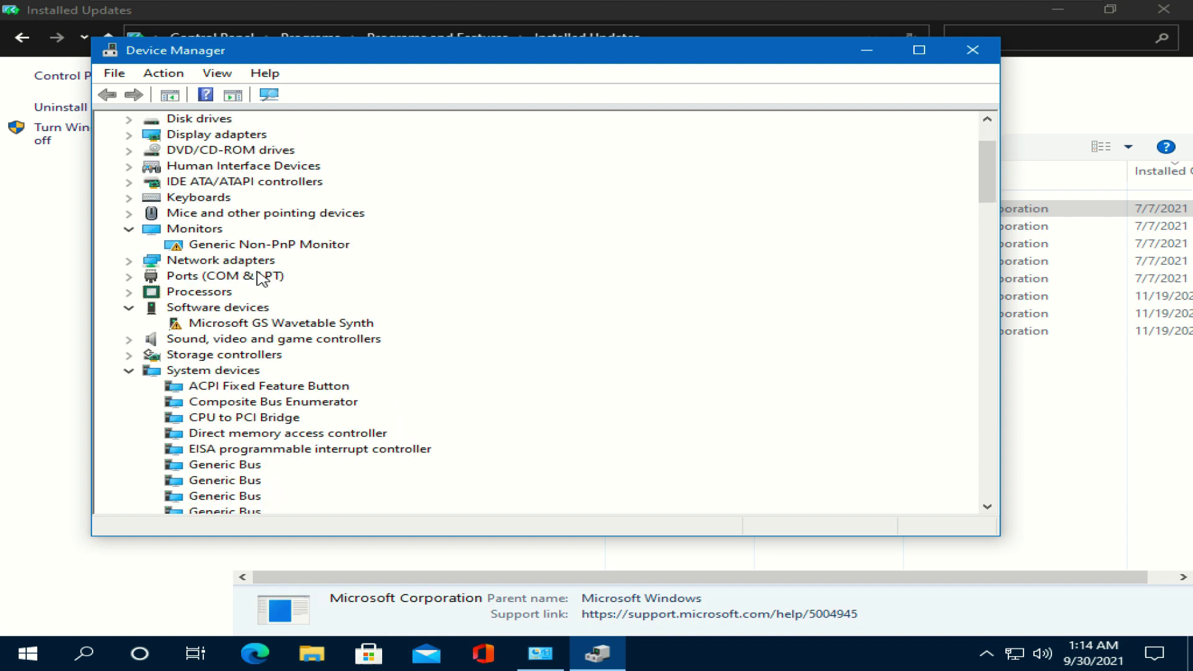
scroll(280, 261, up, 2)
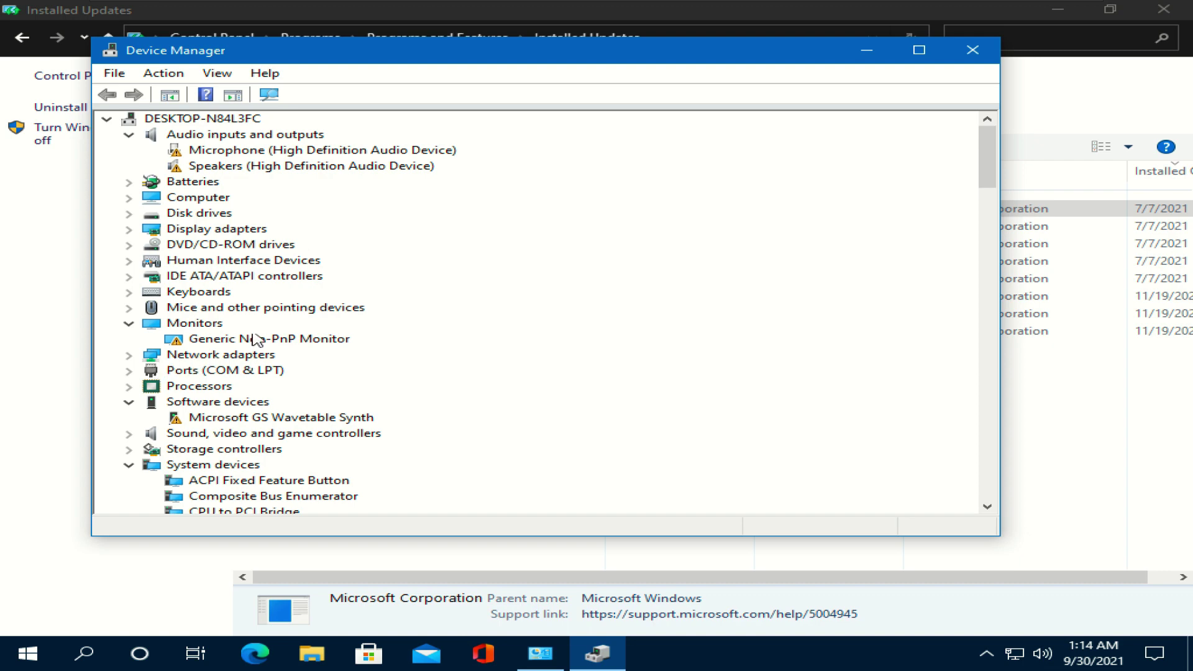
scroll(274, 338, down, 3)
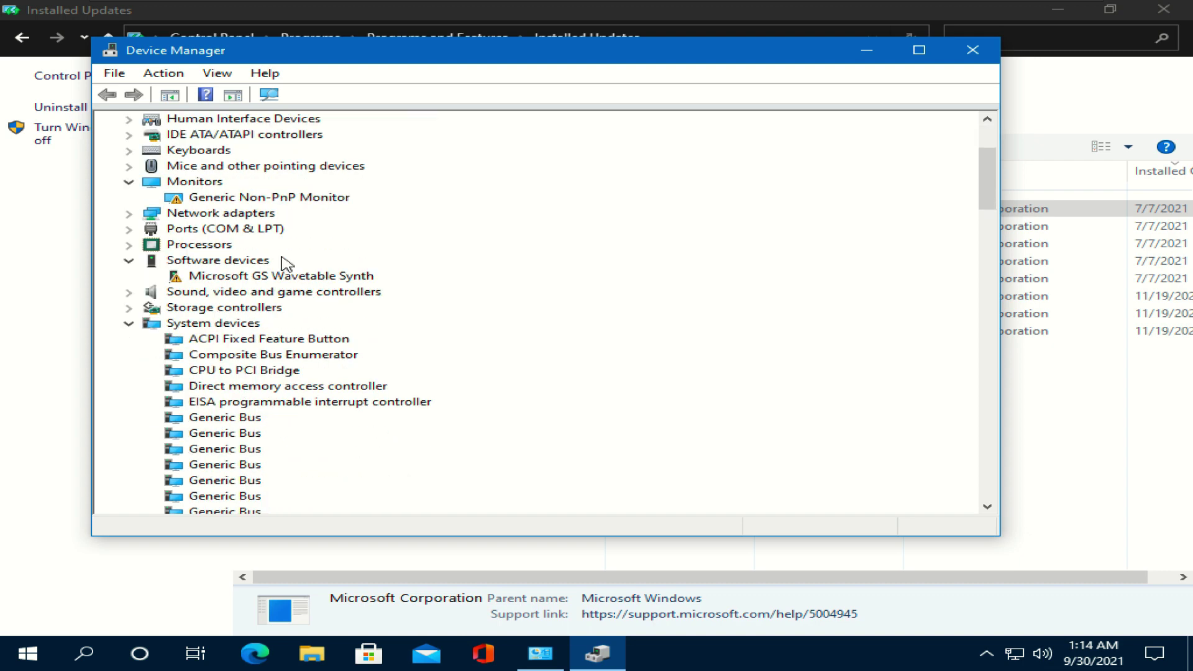
click(346, 281)
right_click(346, 281)
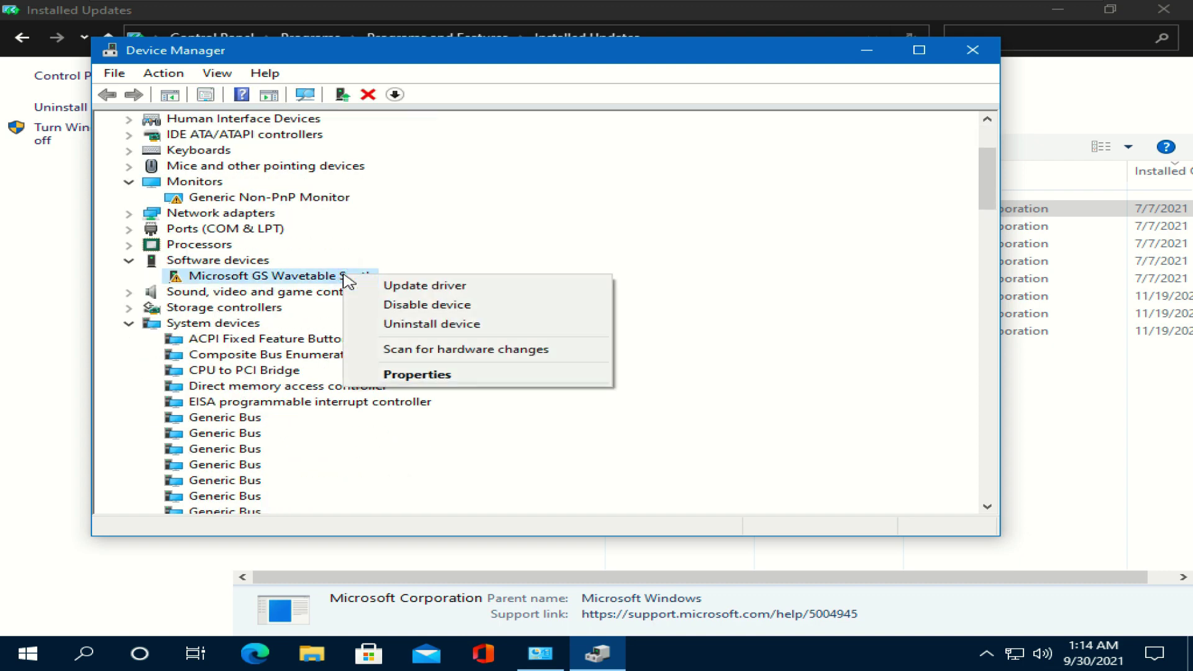
click(296, 279)
right_click(227, 275)
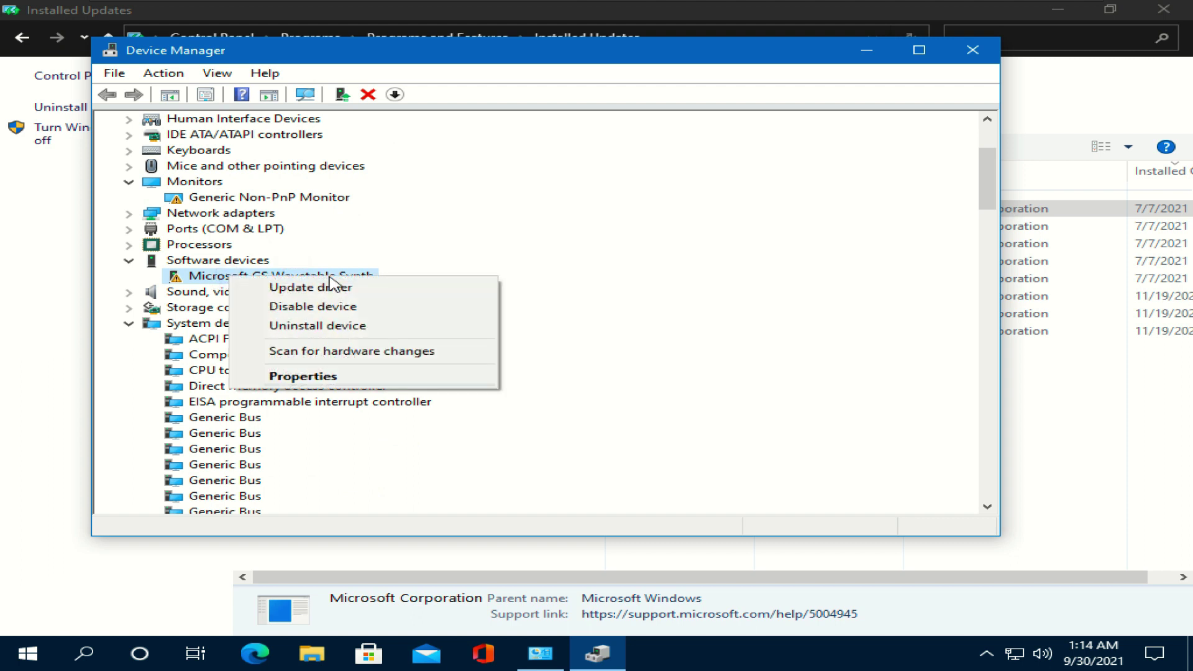
click(316, 377)
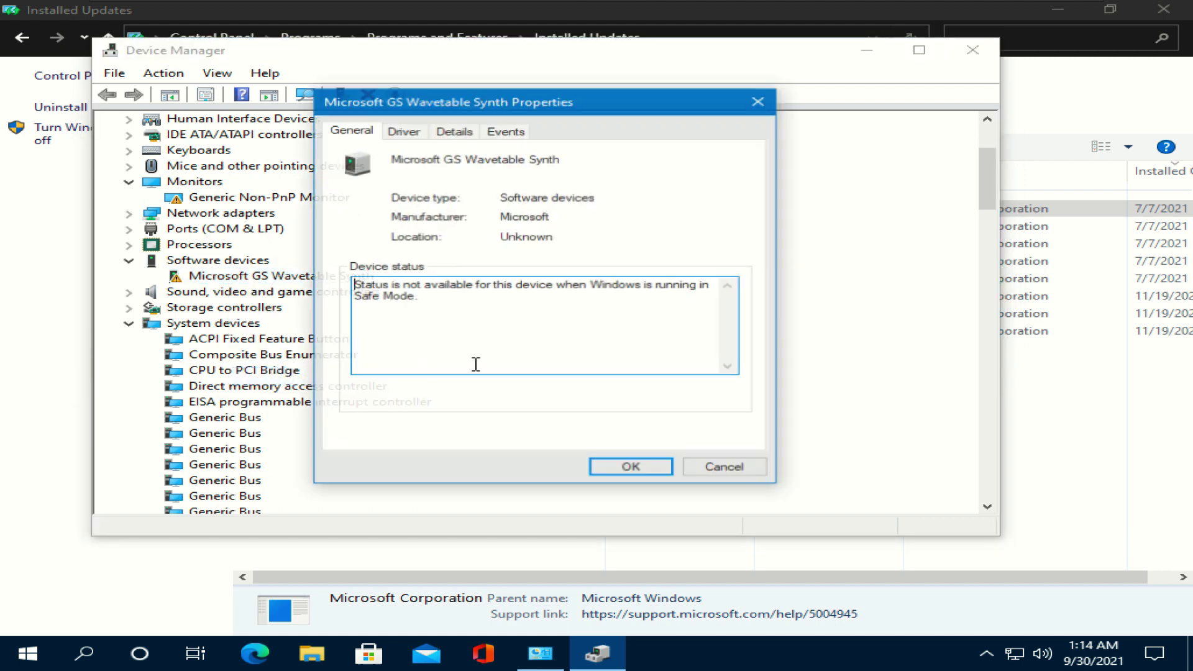
click(400, 130)
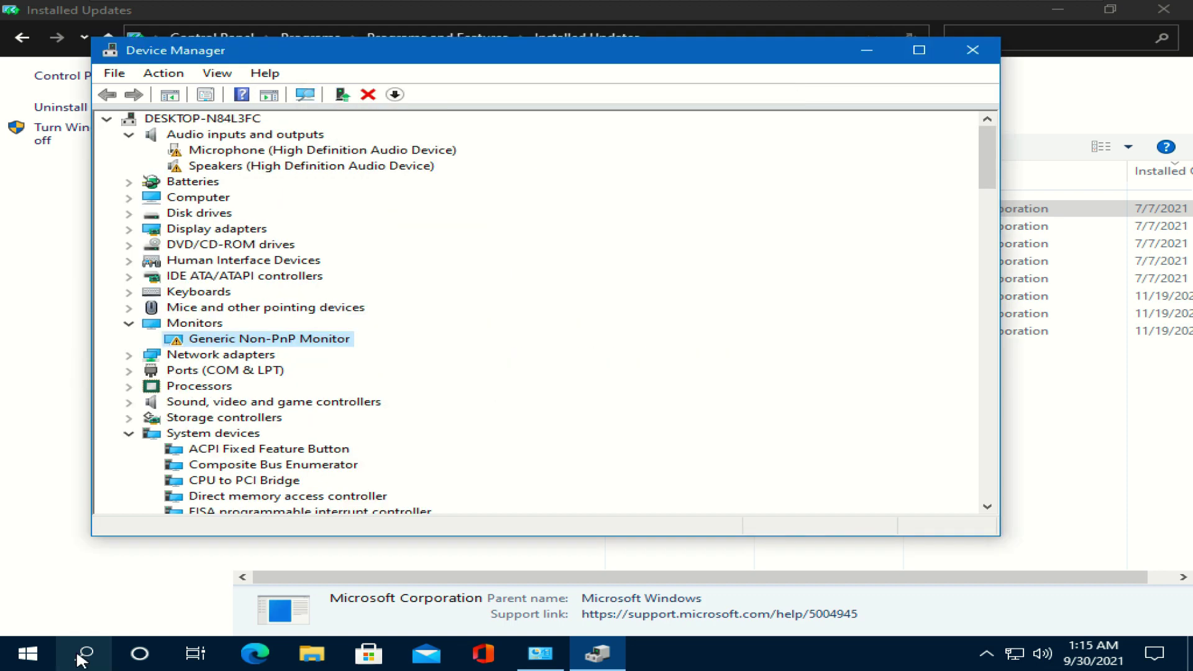
Close Device Manager and Installed Updates, then search 'advanced system' to open System Properties
click(972, 50)
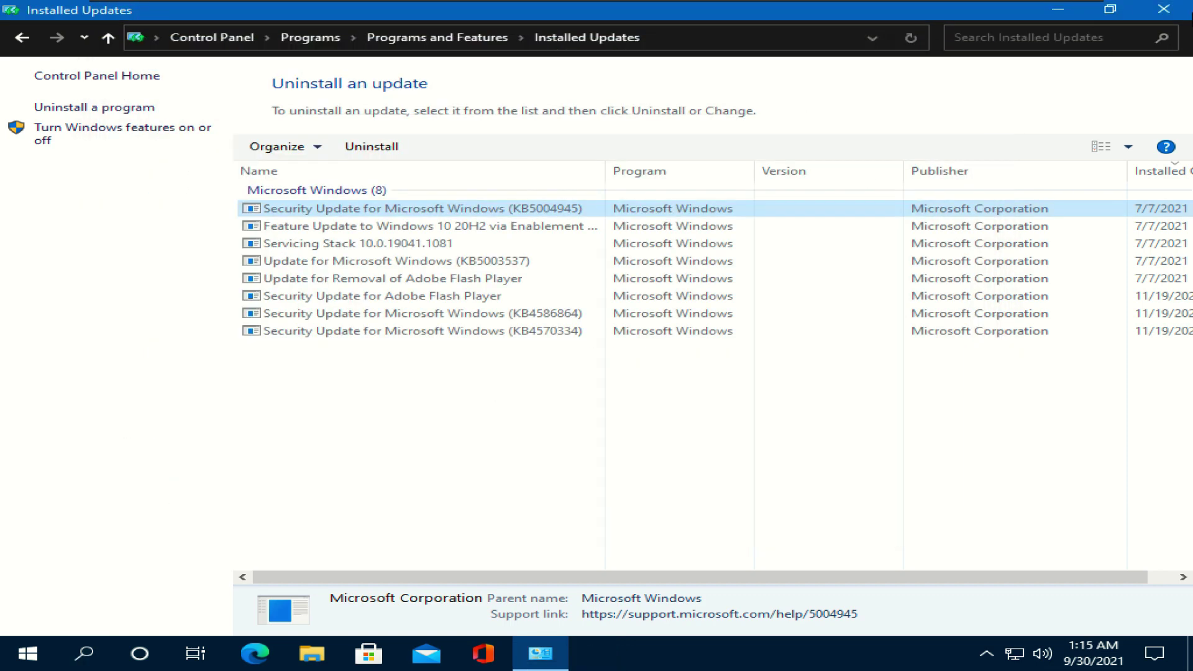
click(1164, 8)
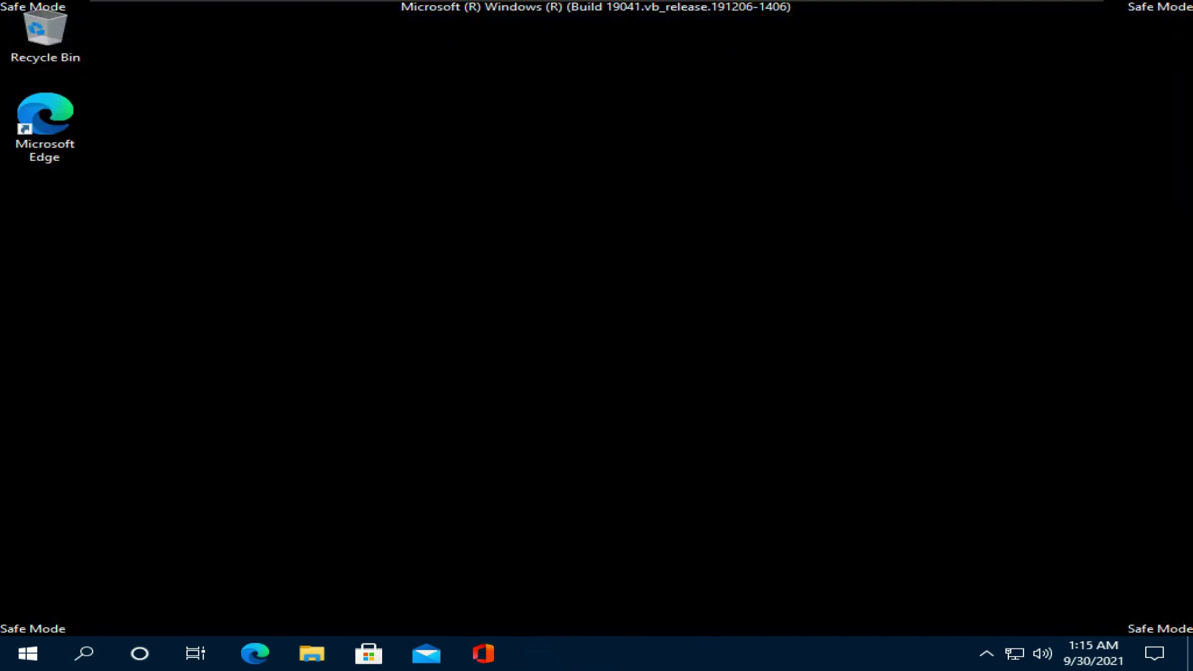
click(93, 654)
text(advance)
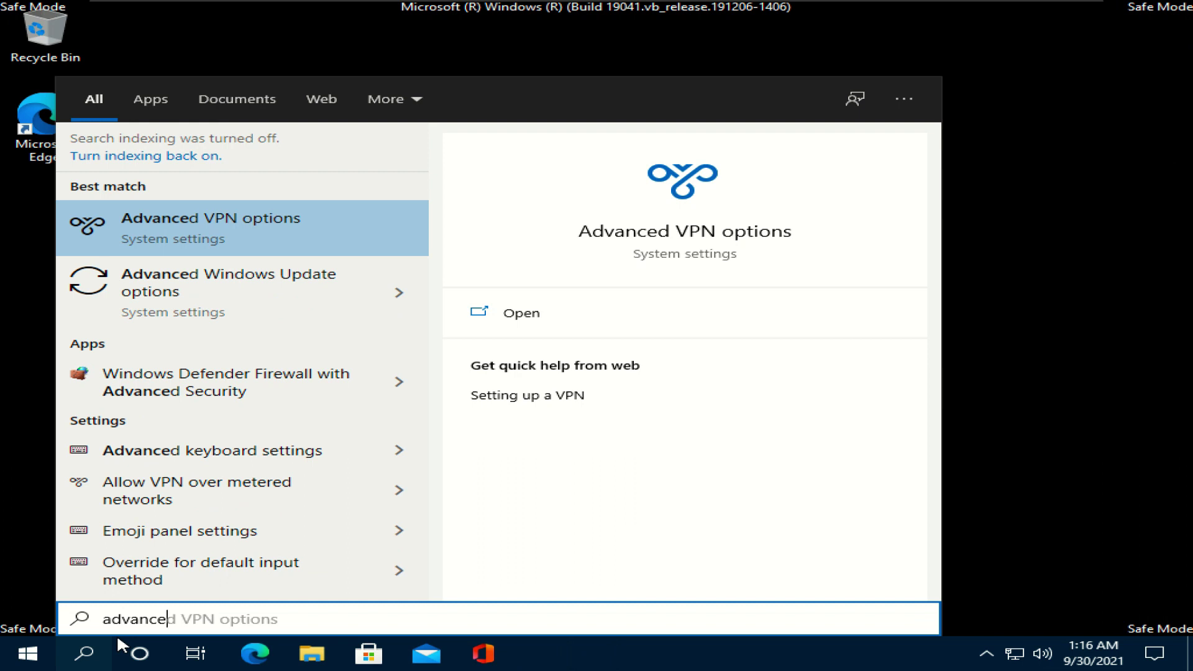
text(ed)
key(BackSpace)
key(BackSpace)
key(BackSpace)
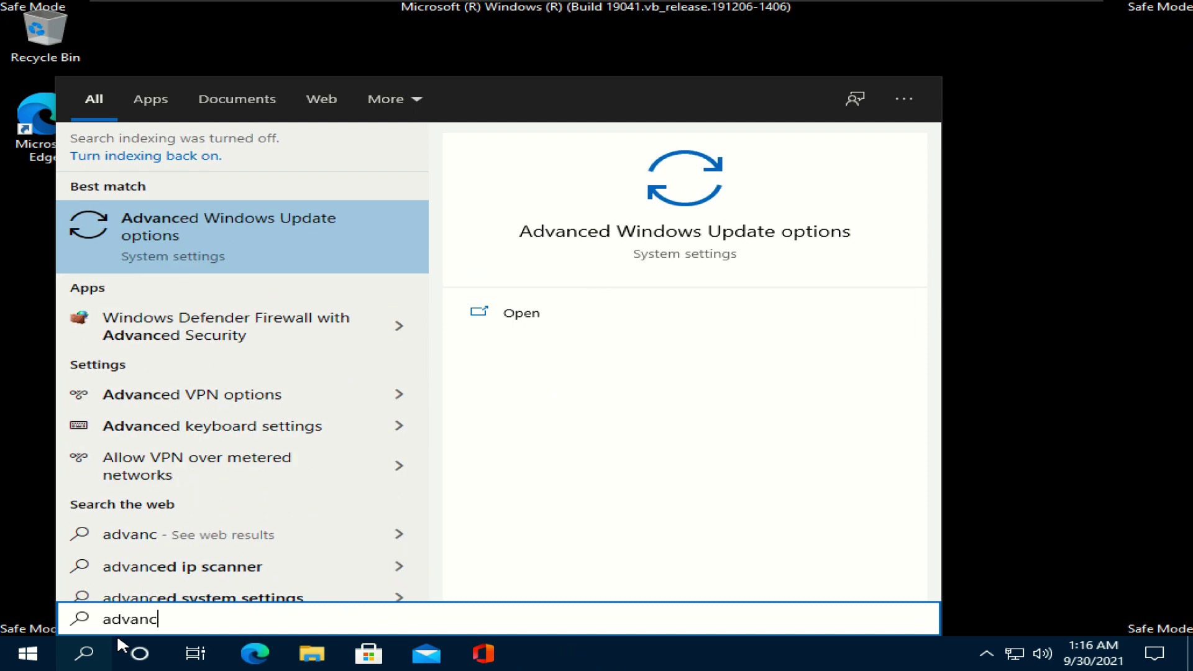
text(ed syst)
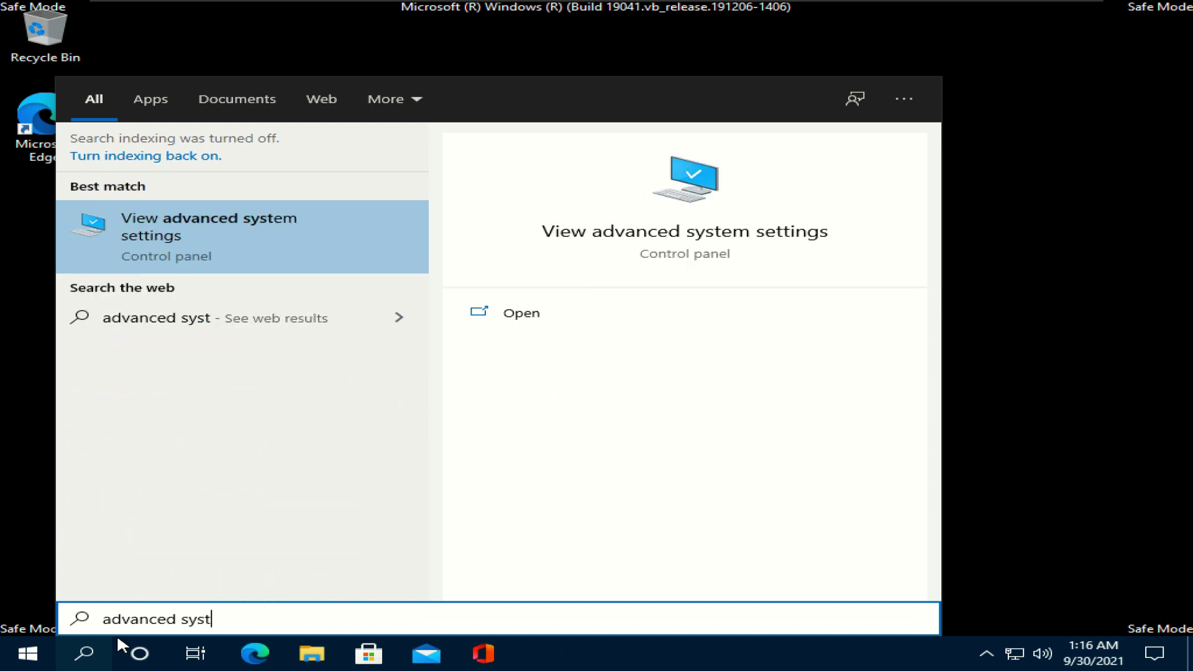
text(e)
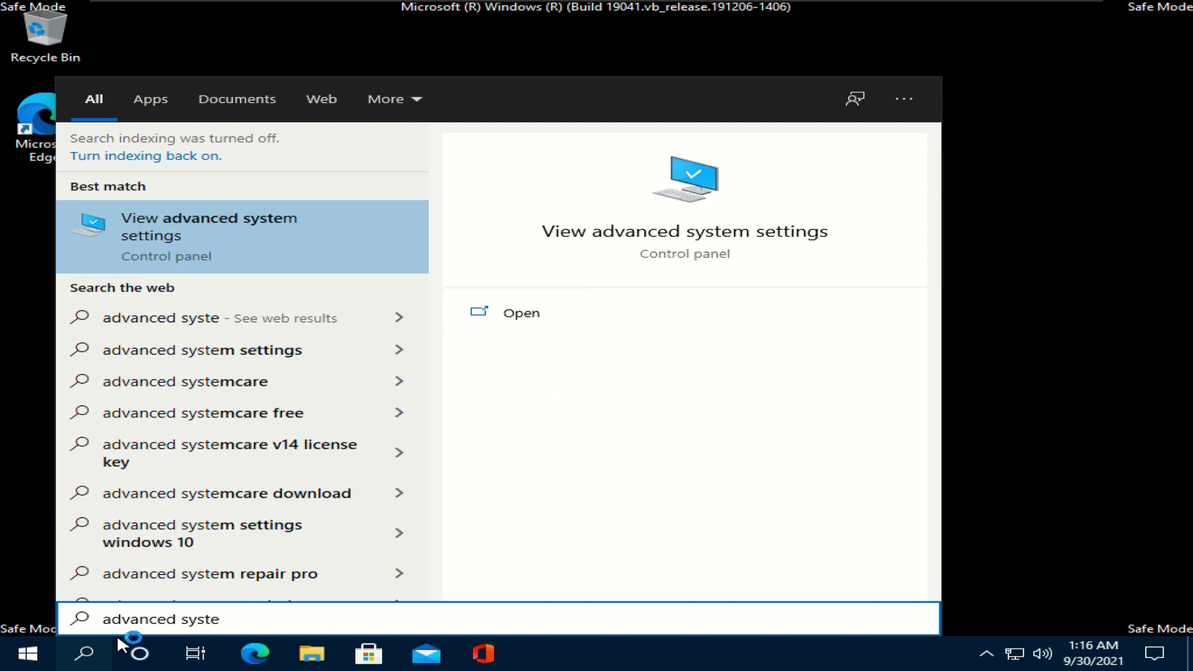
key(Return)
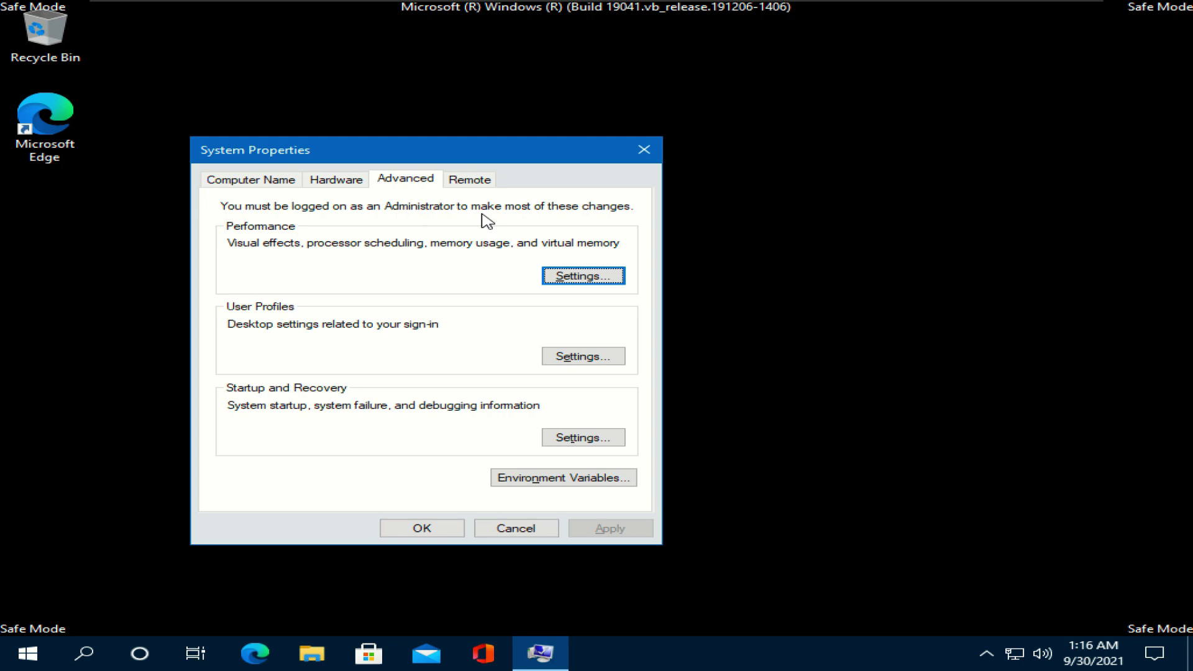
Uncheck Automatically restart in Startup and Recovery, save with OK, and close System Properties
click(572, 439)
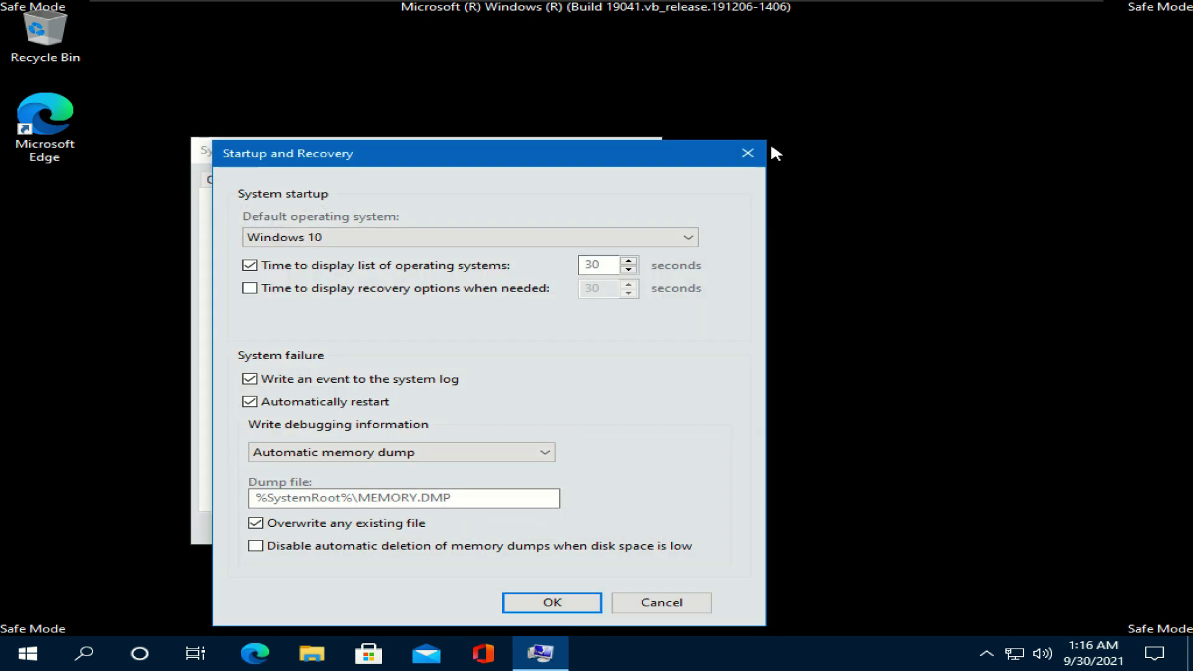
key(Escape)
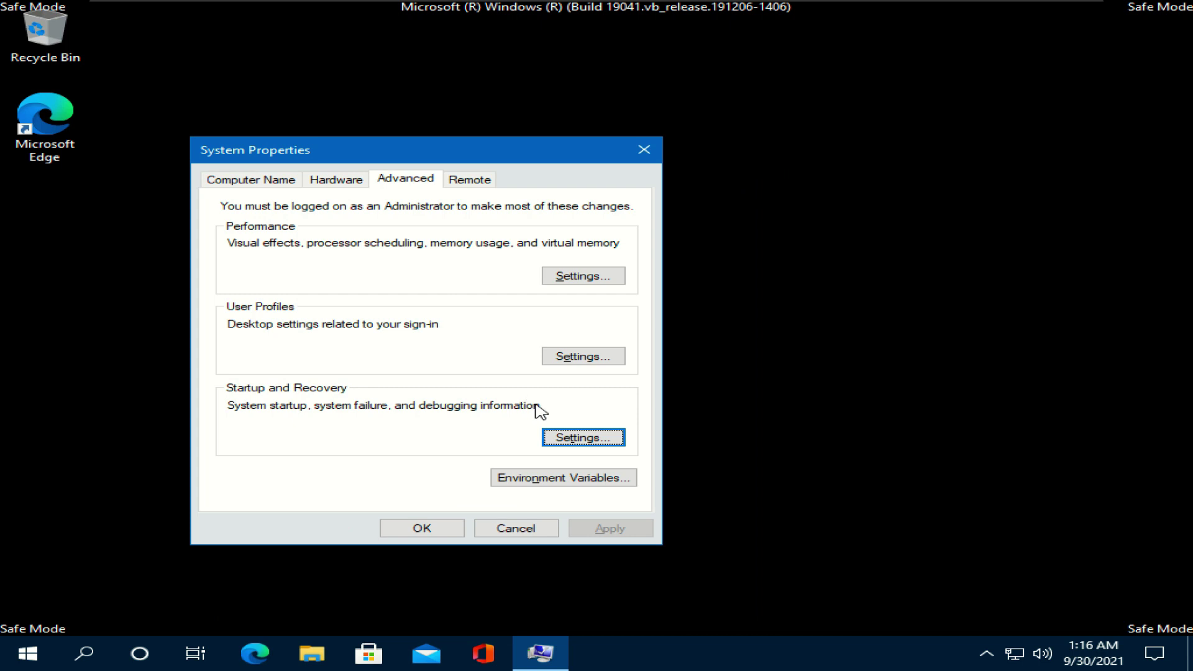
click(617, 442)
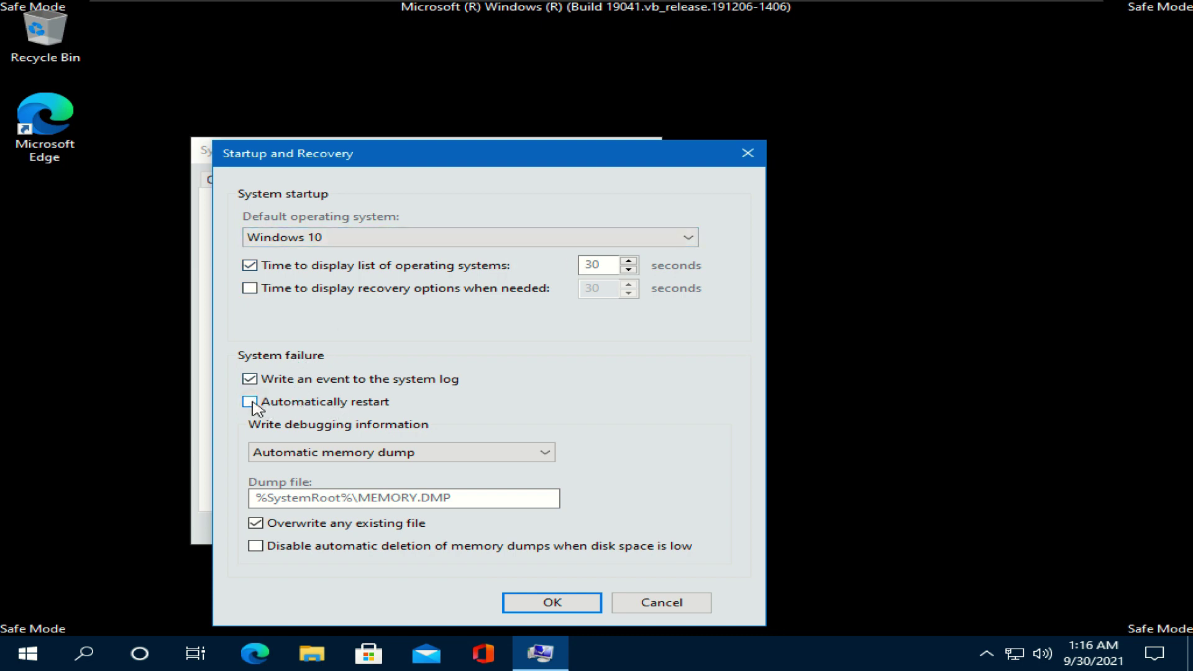
click(523, 605)
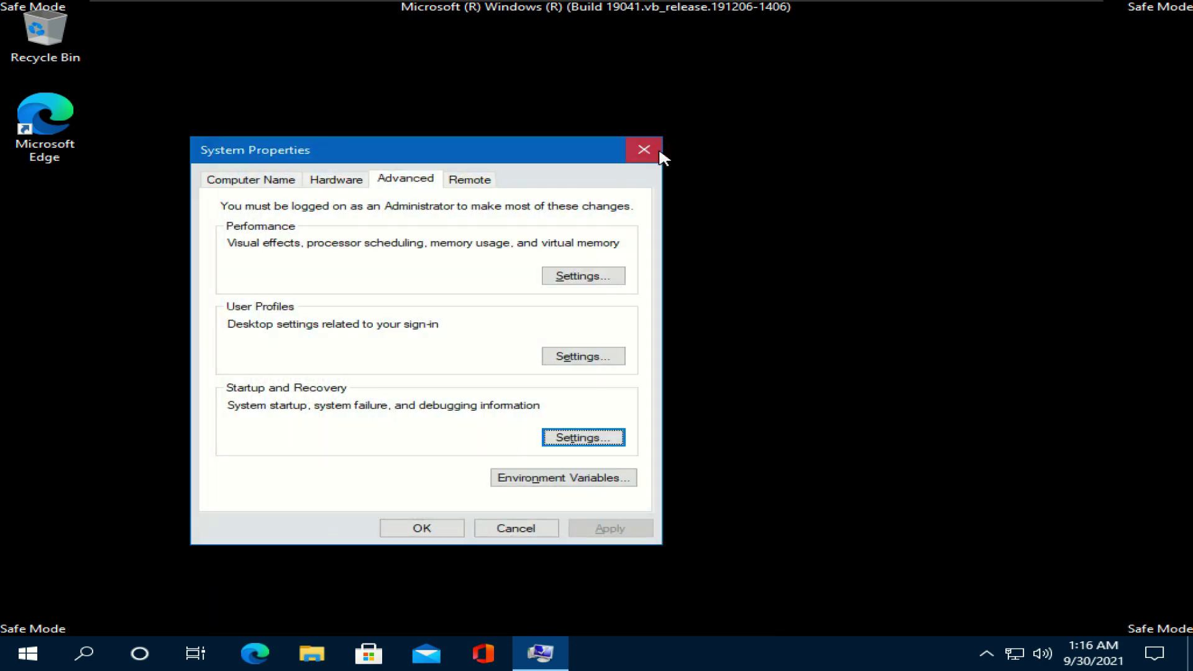
click(657, 151)
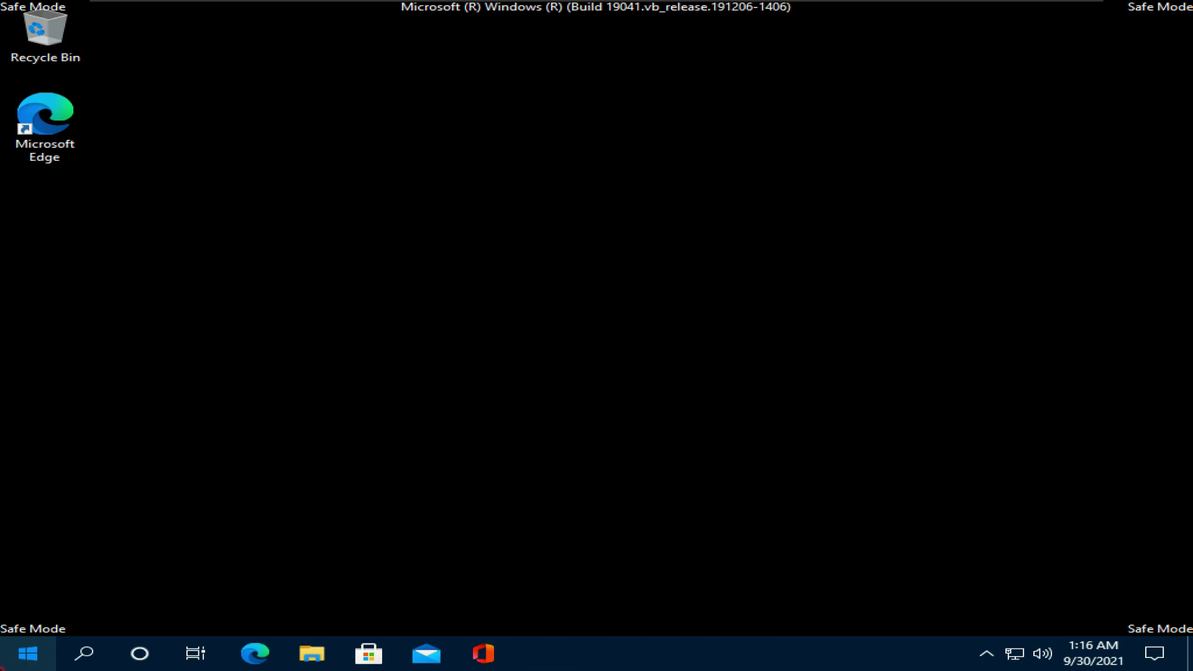
Restart the PC from the Start menu's Power options into recovery
click(28, 653)
click(28, 617)
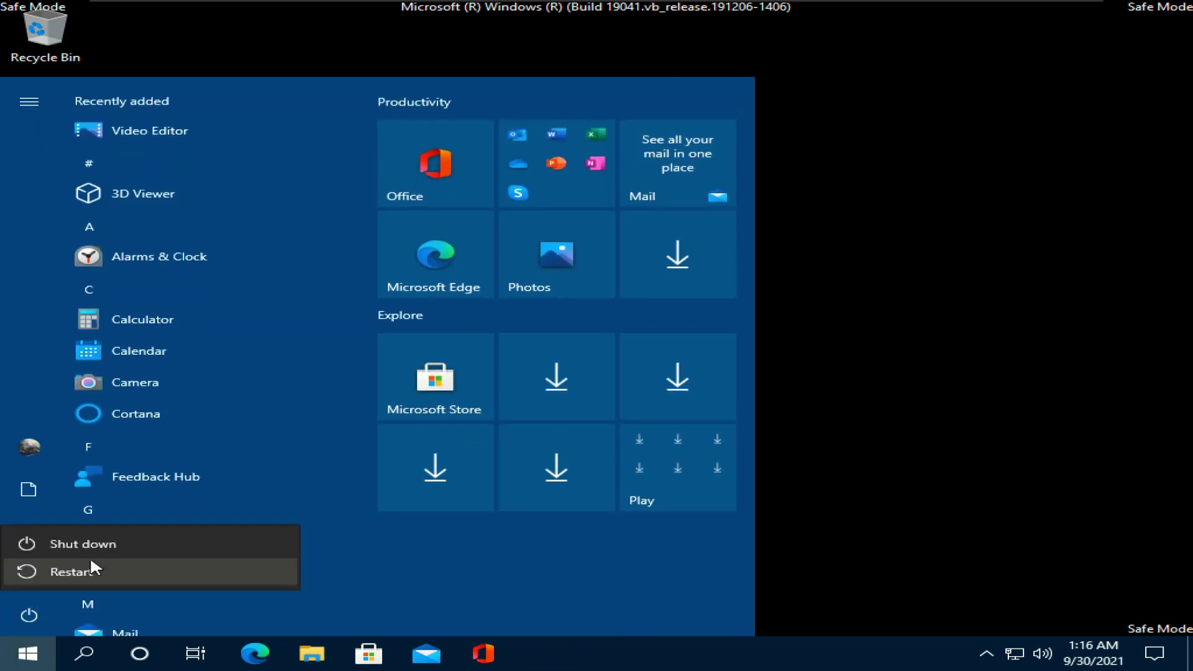
click(109, 577)
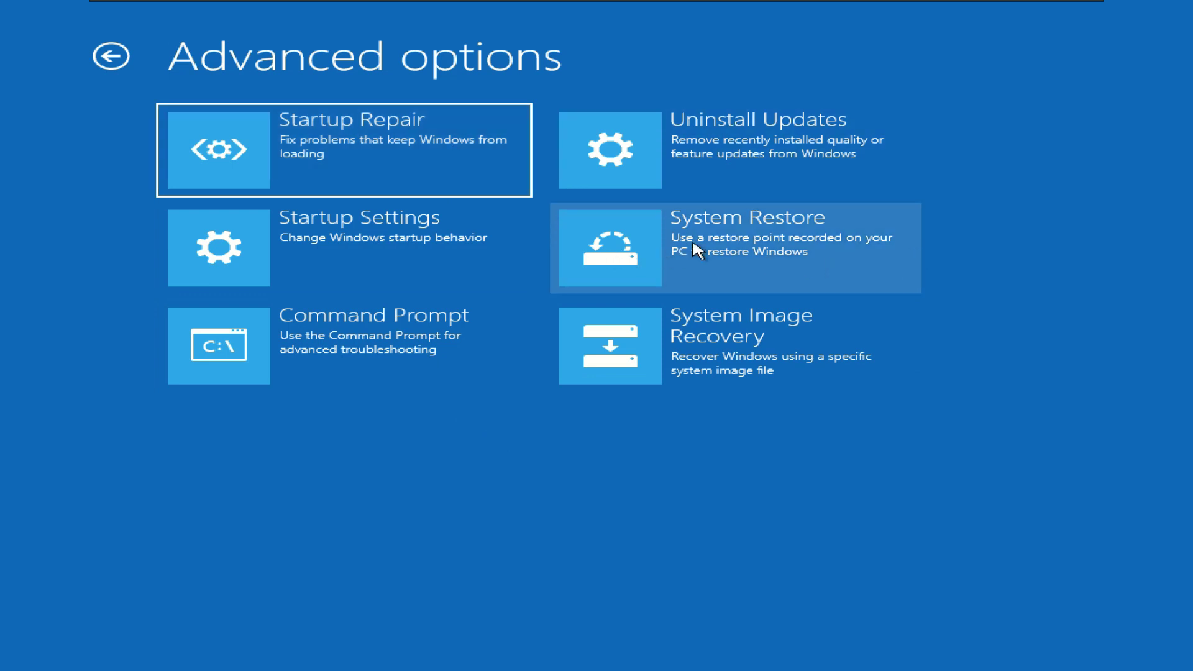
Try System Restore, then launch System Image Recovery from Advanced options
click(753, 260)
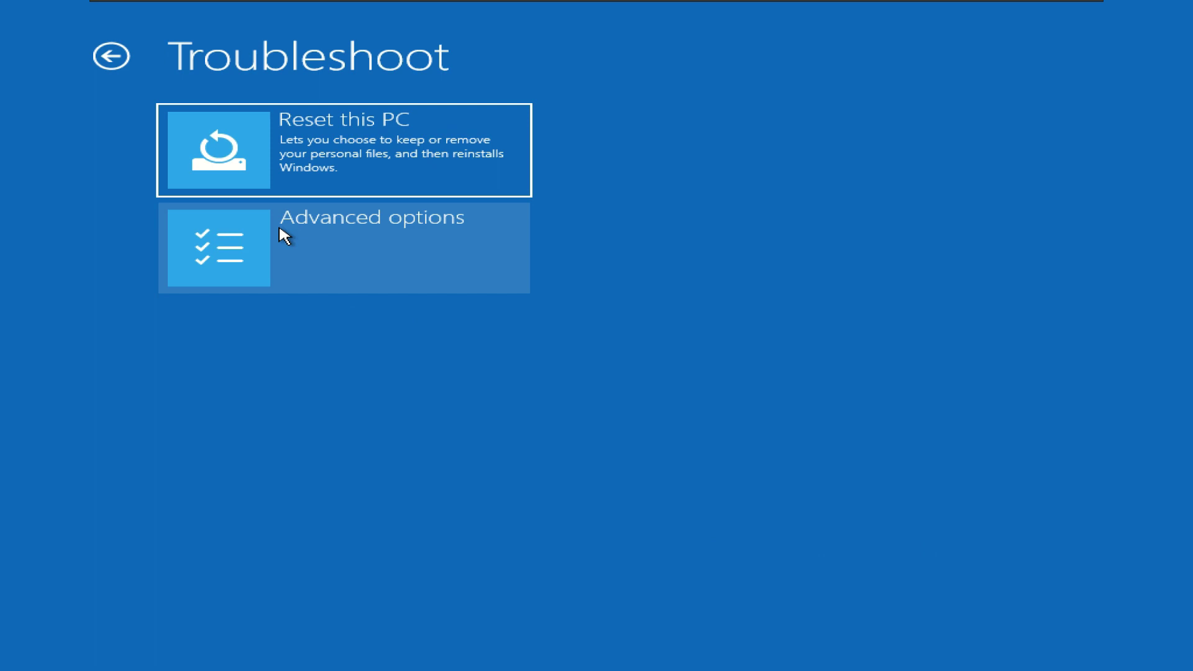
click(306, 248)
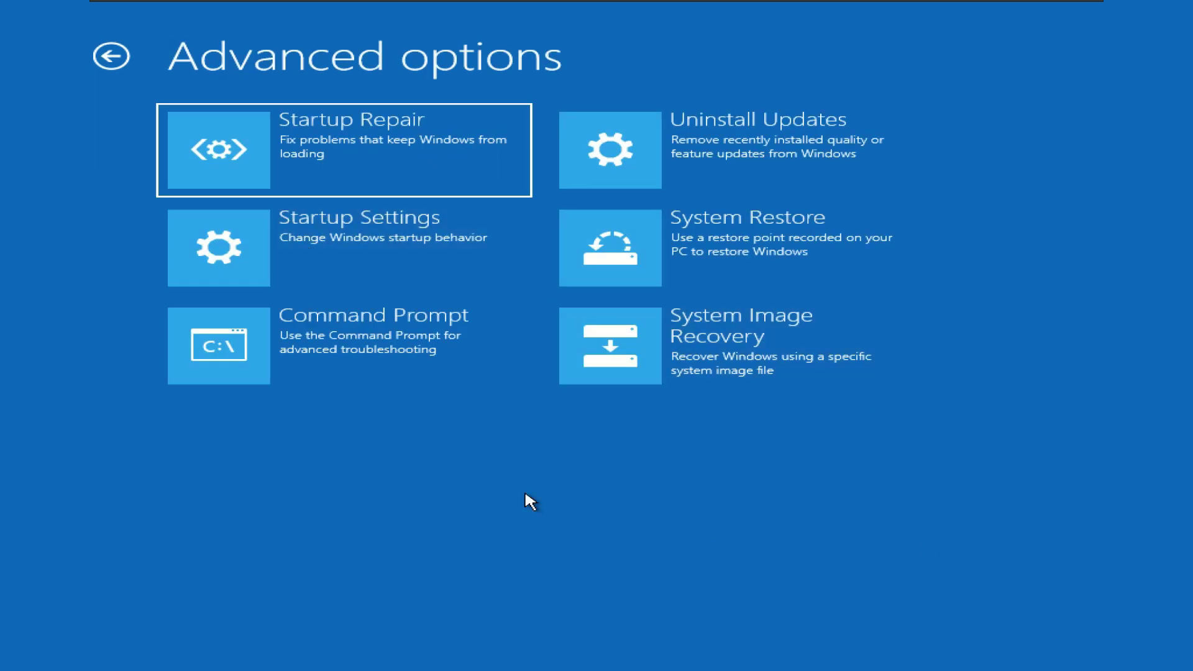
click(749, 366)
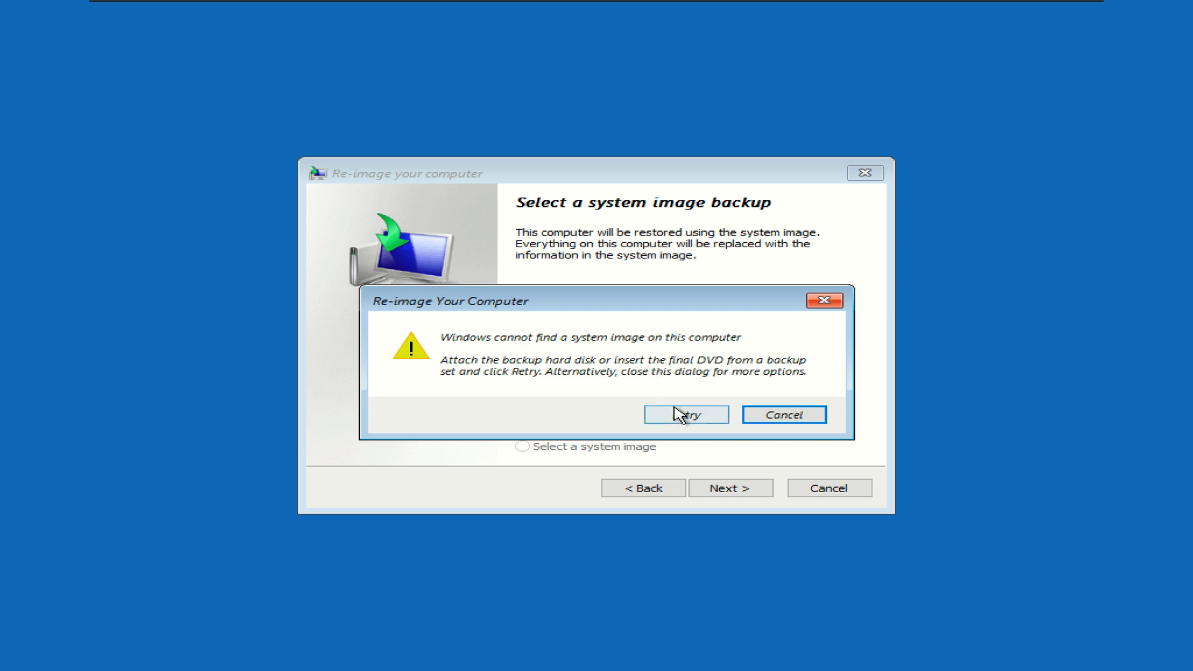
Retry, cancel, try a network image search (declined), close the re-image wizard, and turn off the PC
click(710, 415)
click(769, 412)
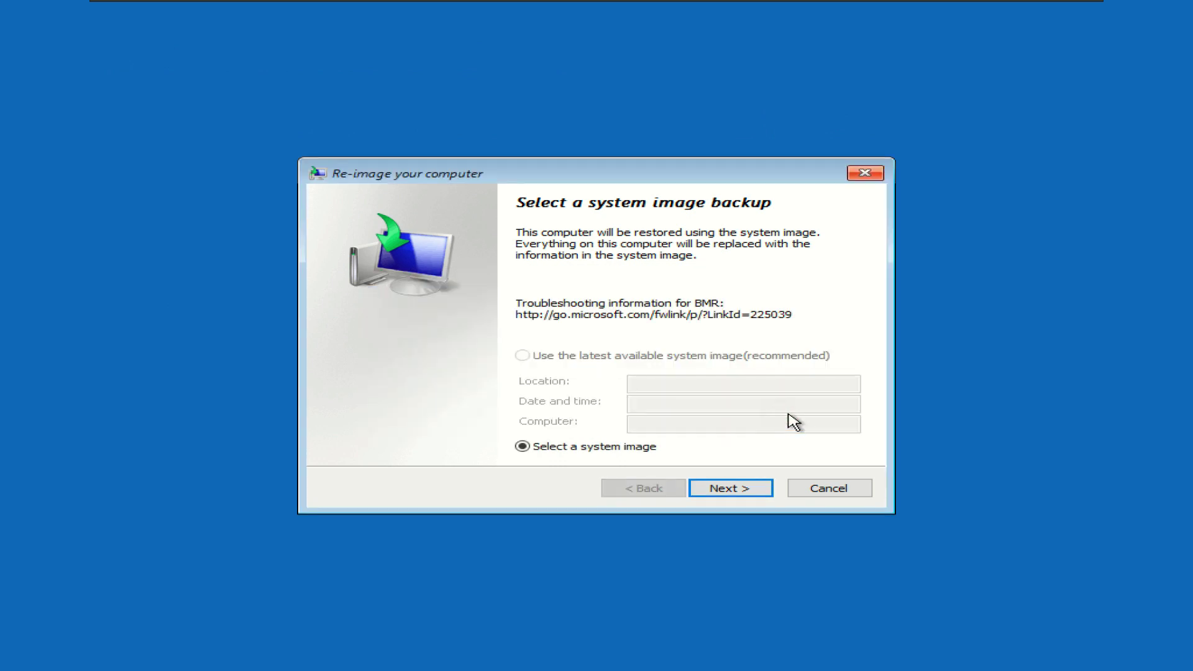
click(752, 490)
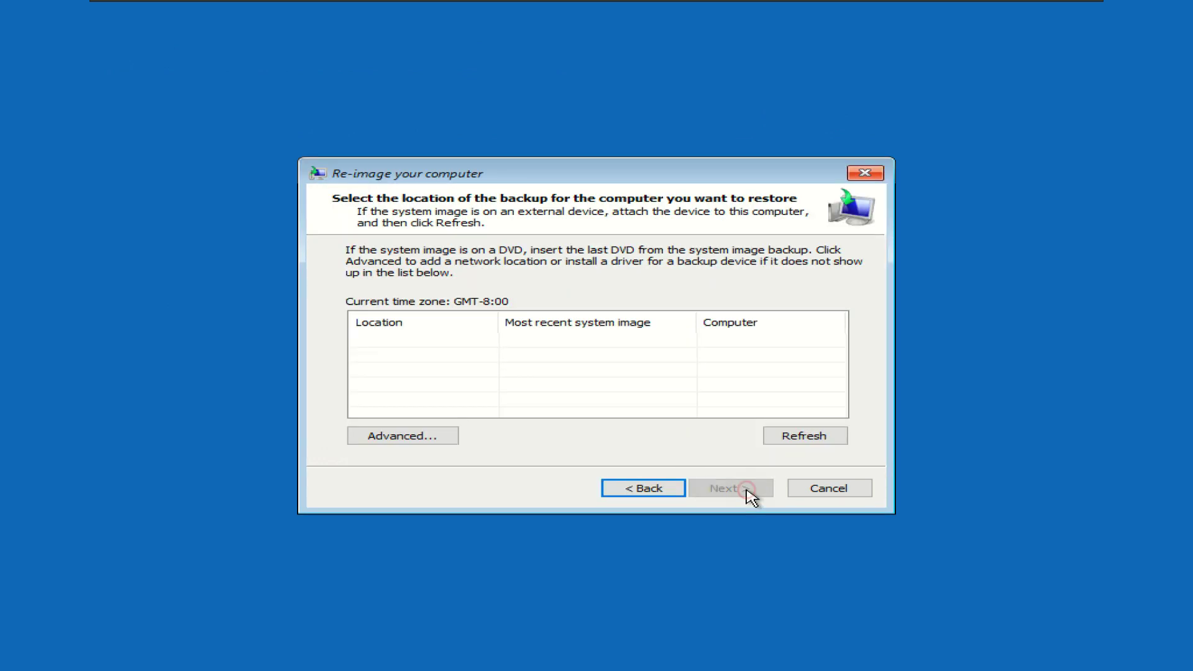
click(382, 435)
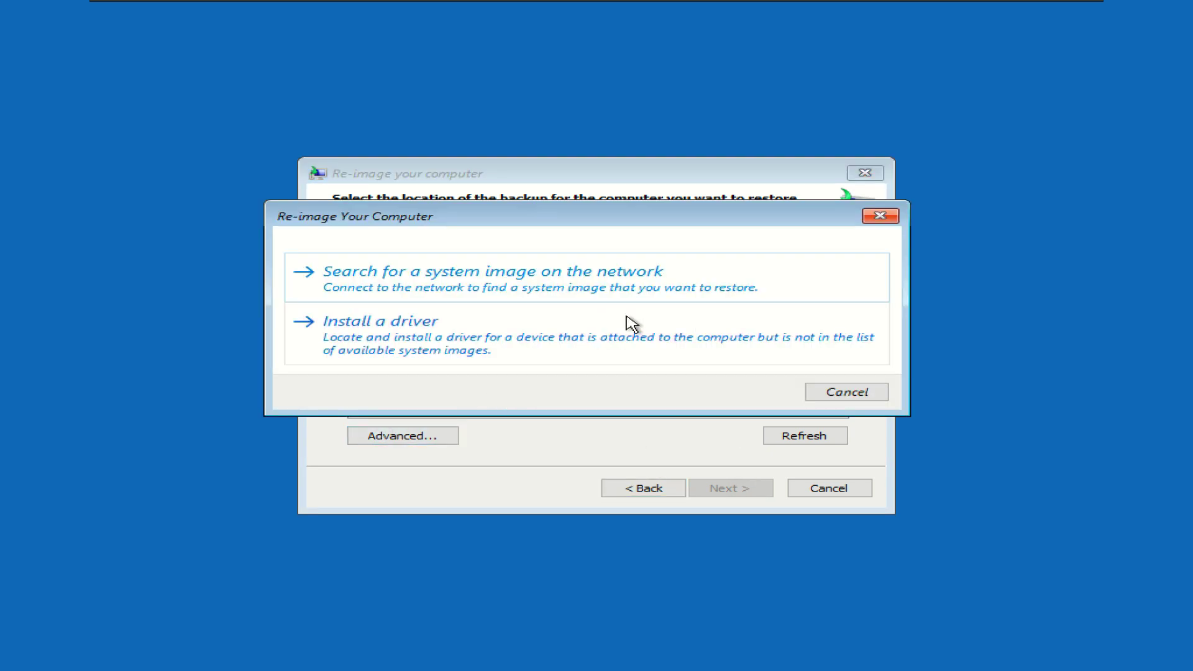
click(652, 287)
click(740, 386)
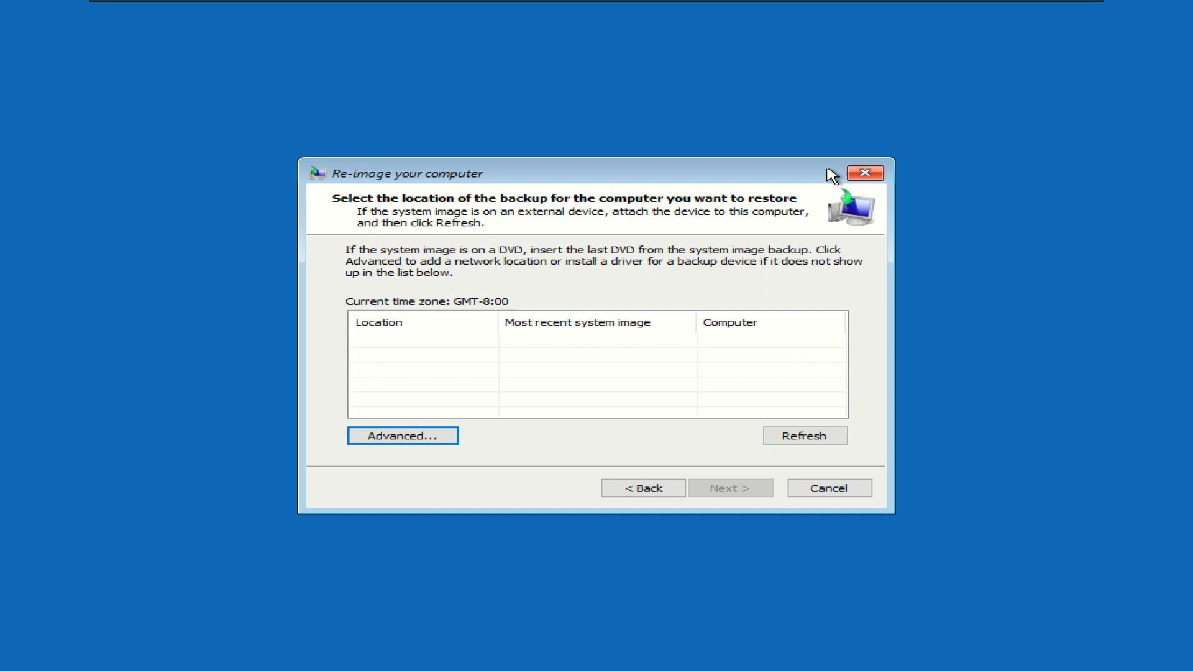
click(861, 174)
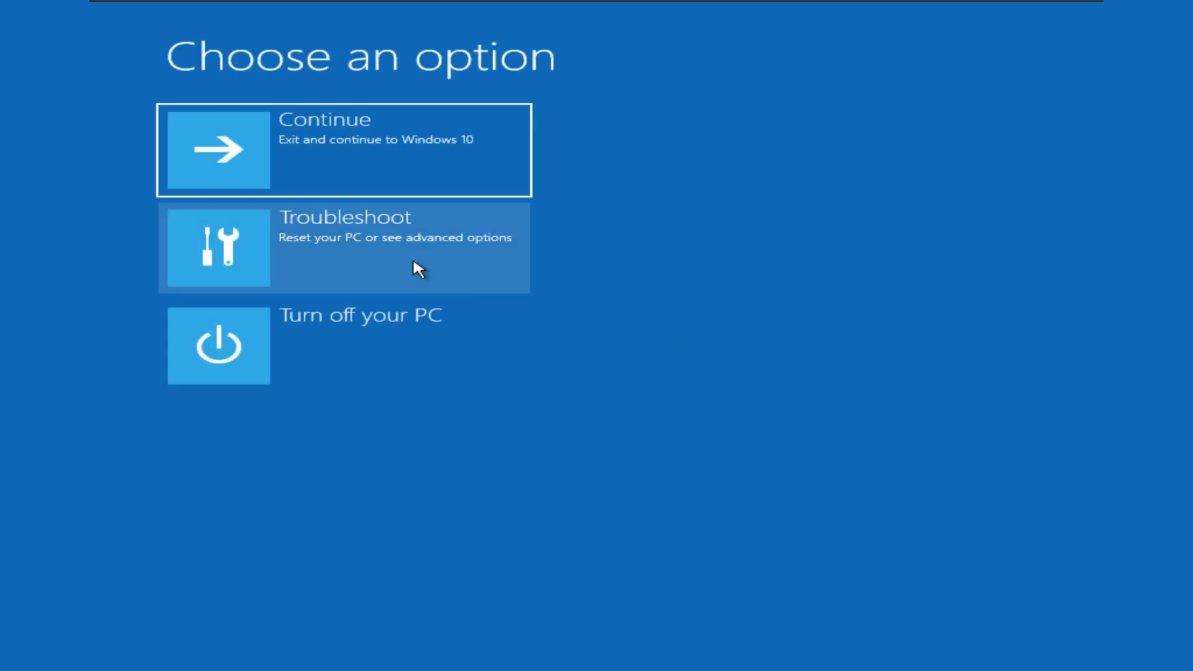
click(394, 331)
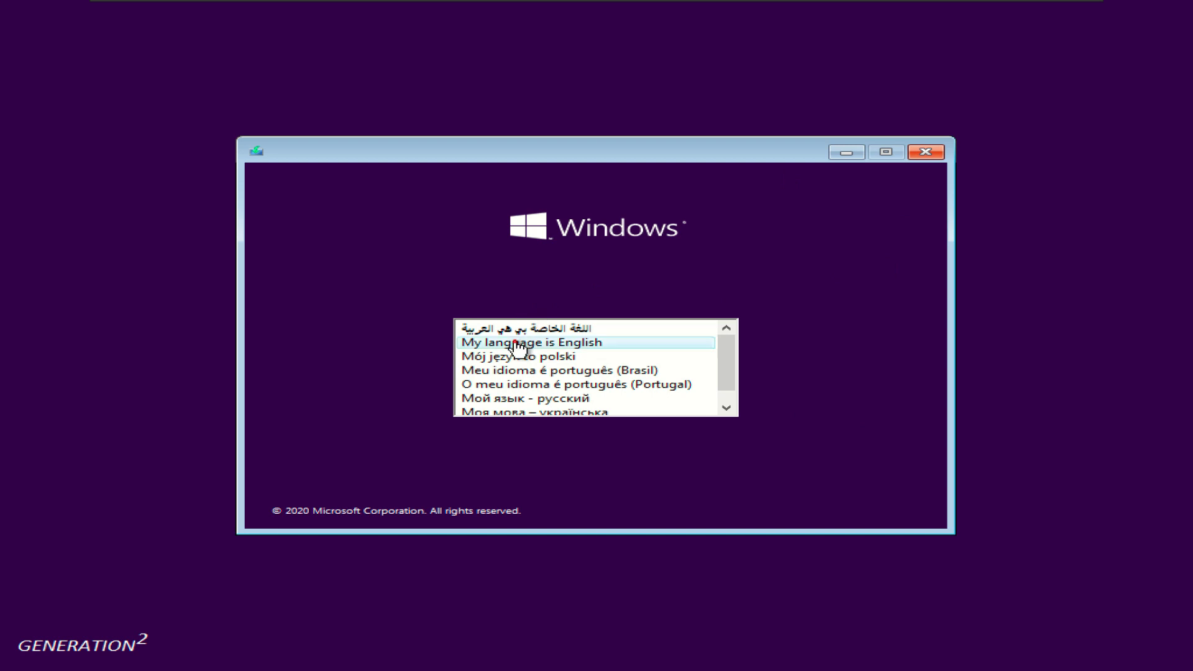
Accept English on the install media's language screen to reach the repair Troubleshoot options
click(876, 480)
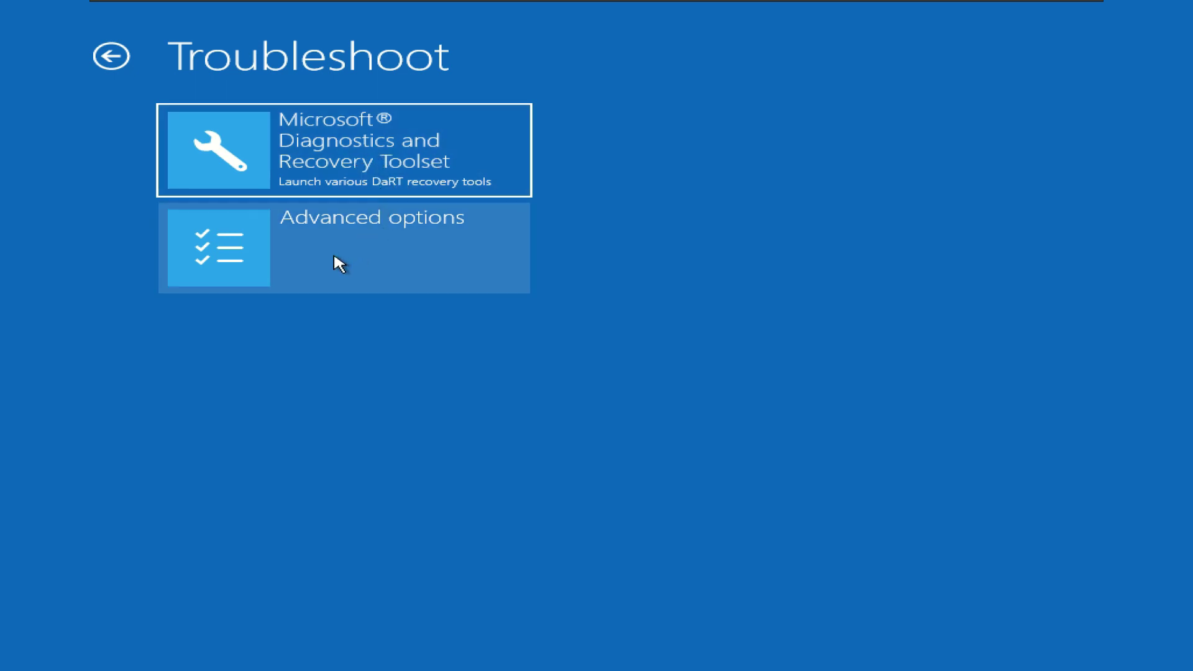
Launch System Restore from Advanced options, which demands choosing a Windows installation first
click(335, 256)
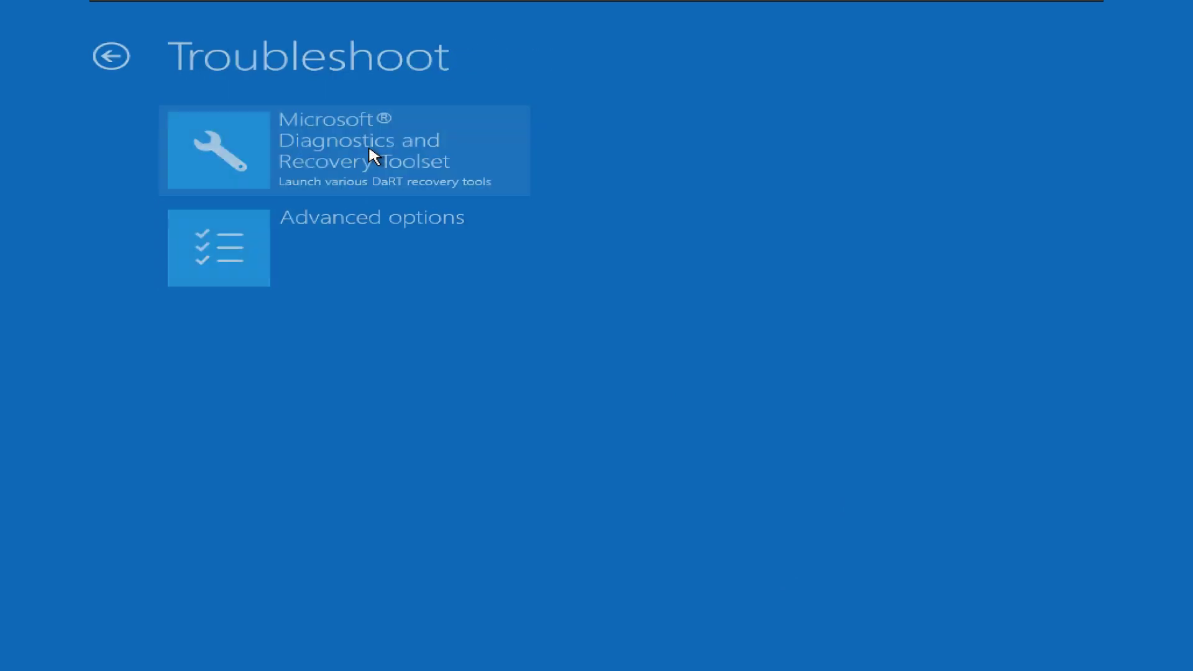
click(343, 229)
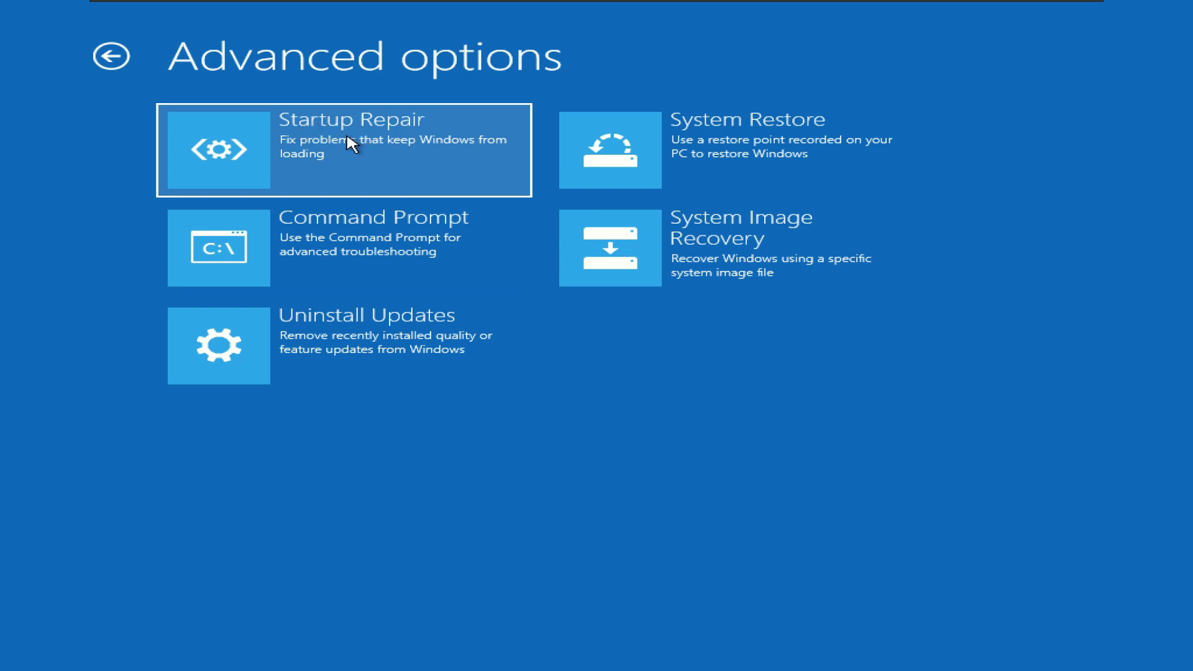
click(677, 167)
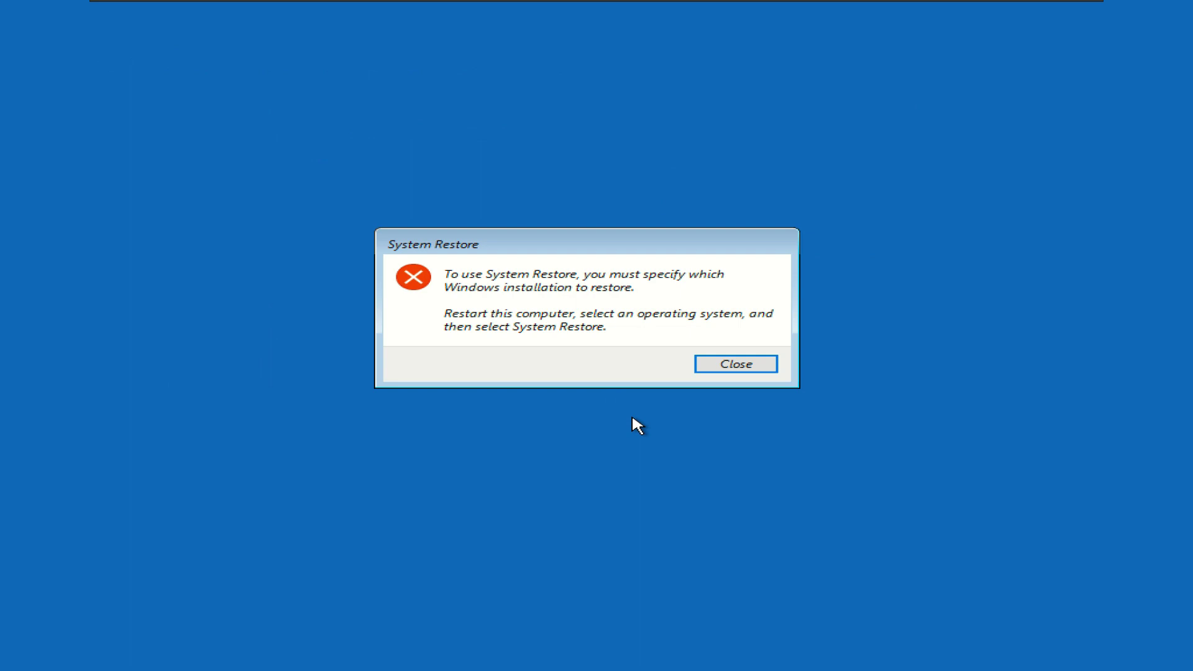
Close the System Restore error and go back to Troubleshoot > Advanced options
click(745, 367)
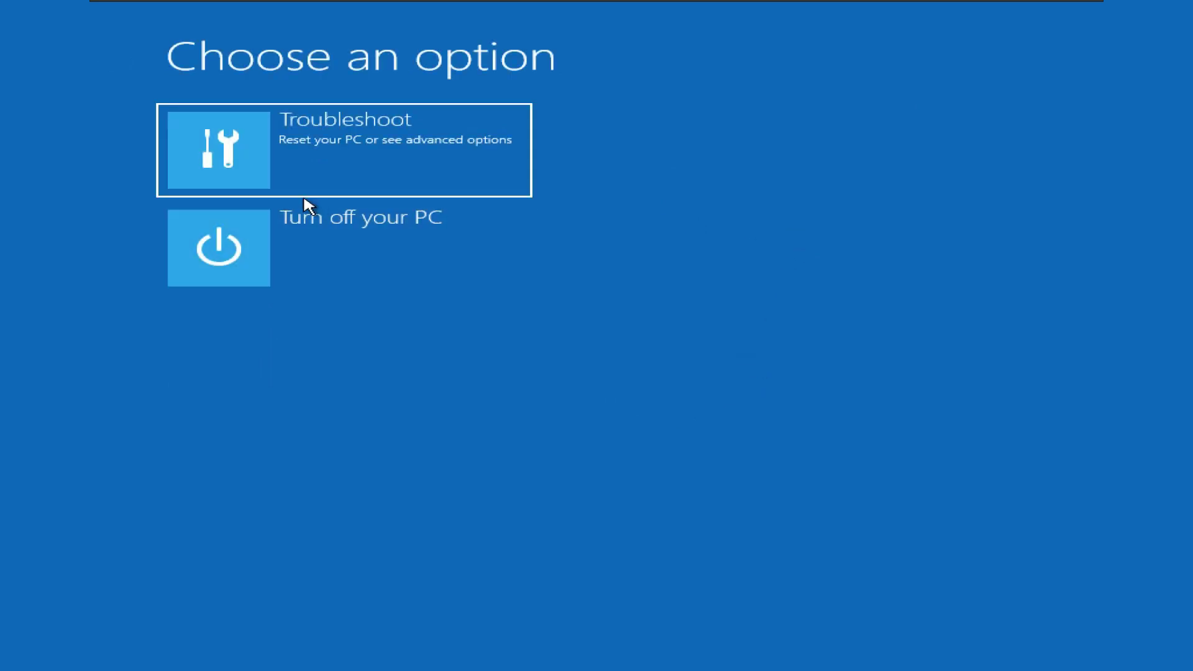
click(336, 160)
click(348, 219)
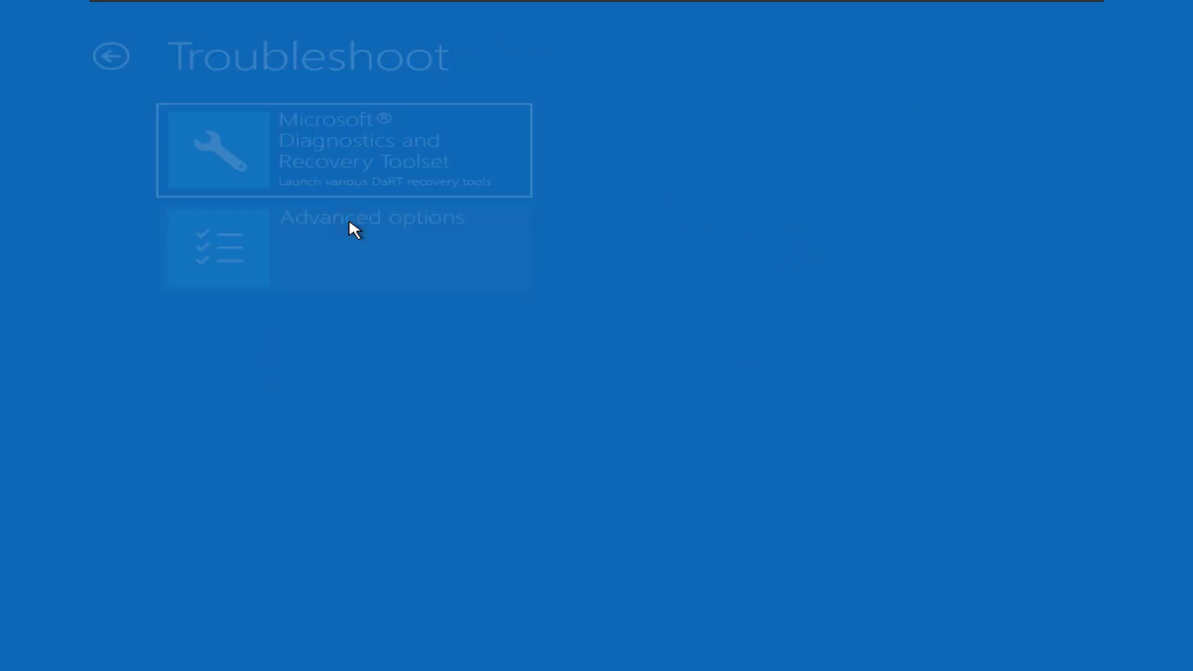